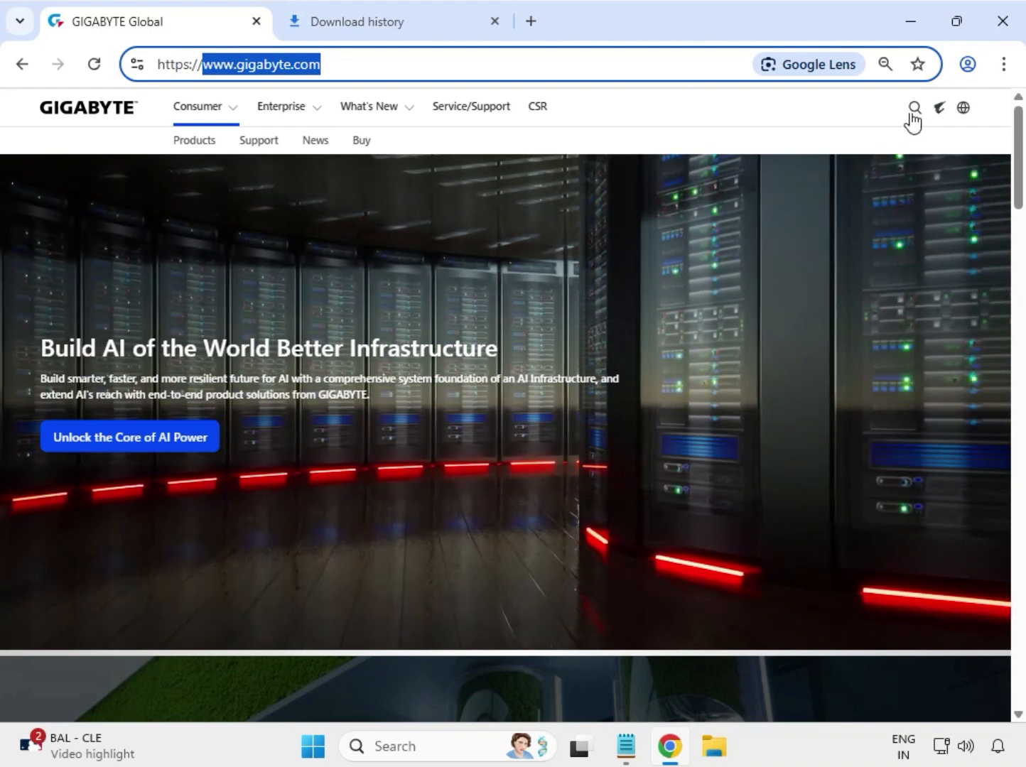
Step: Search the GIGABYTE site for "Z790 AORUS ELITE" and limit the results to products
left_click(901, 132)
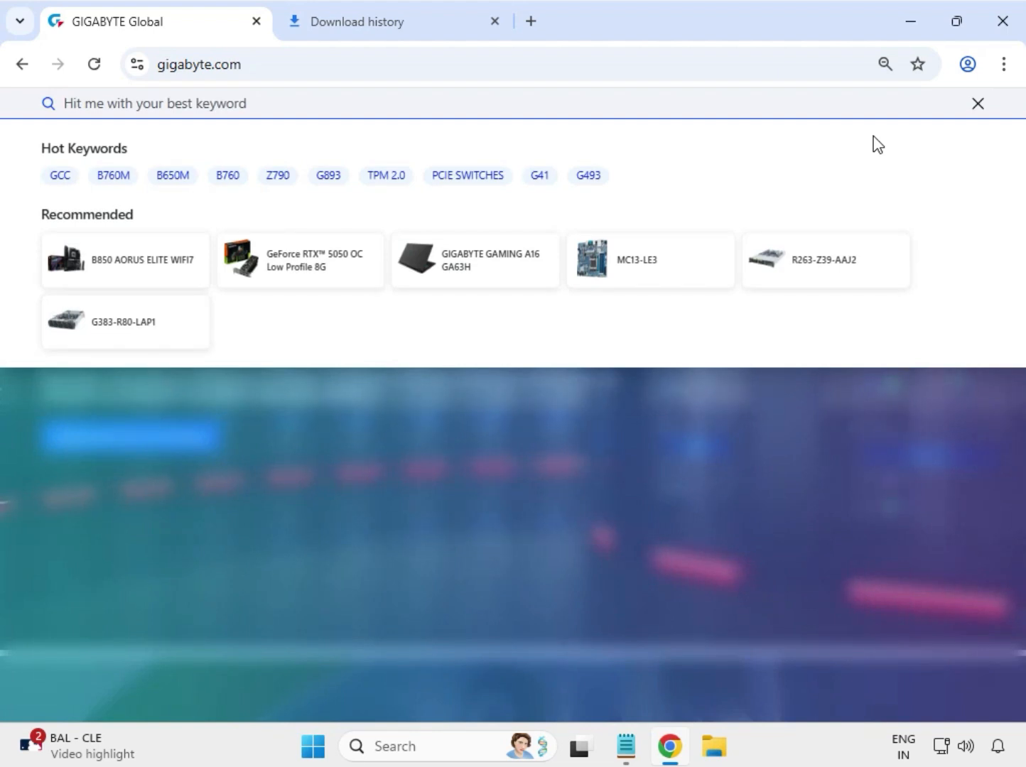
type("Z790 AORUS ELITE")
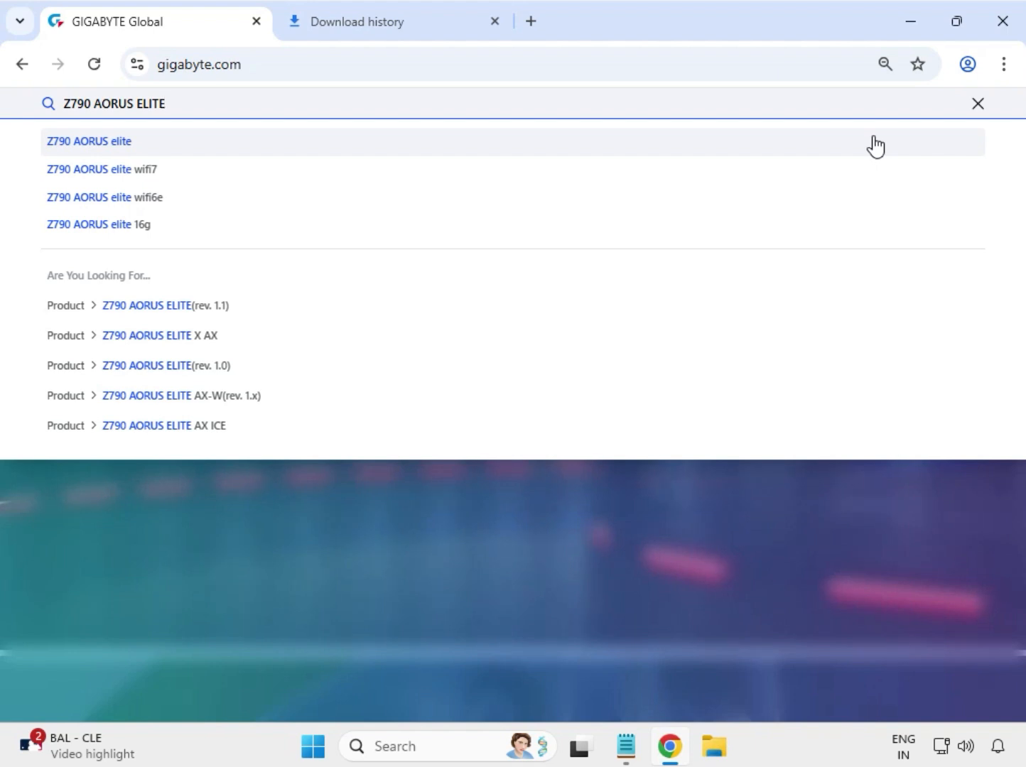
key("Return")
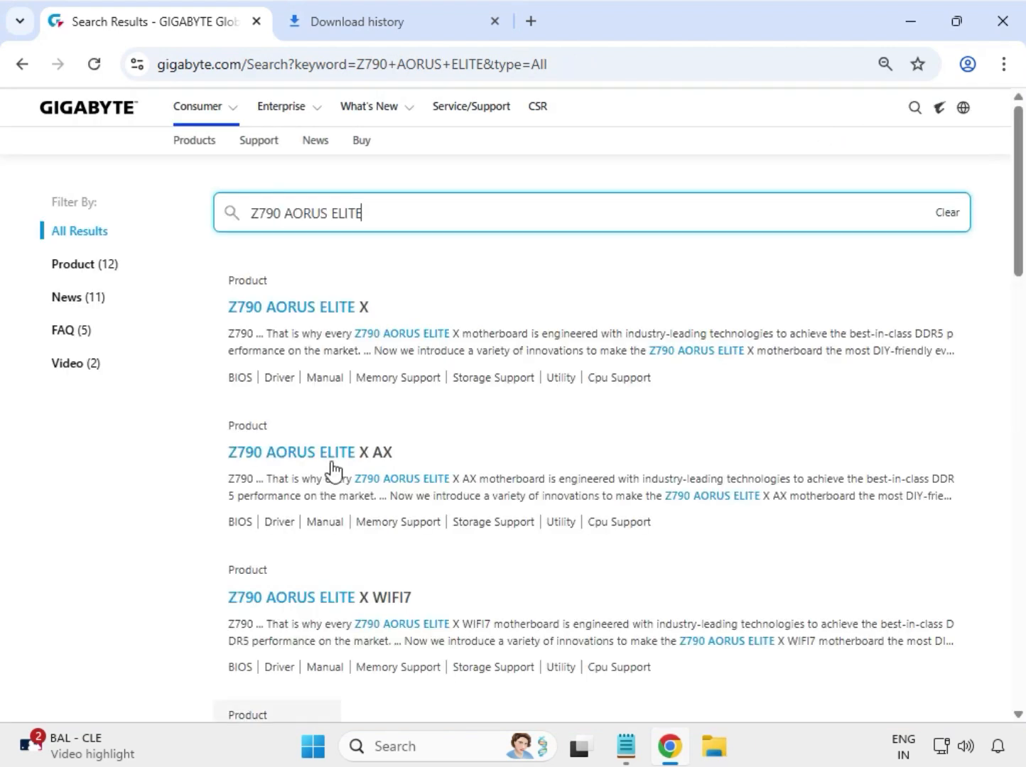
left_click(84, 267)
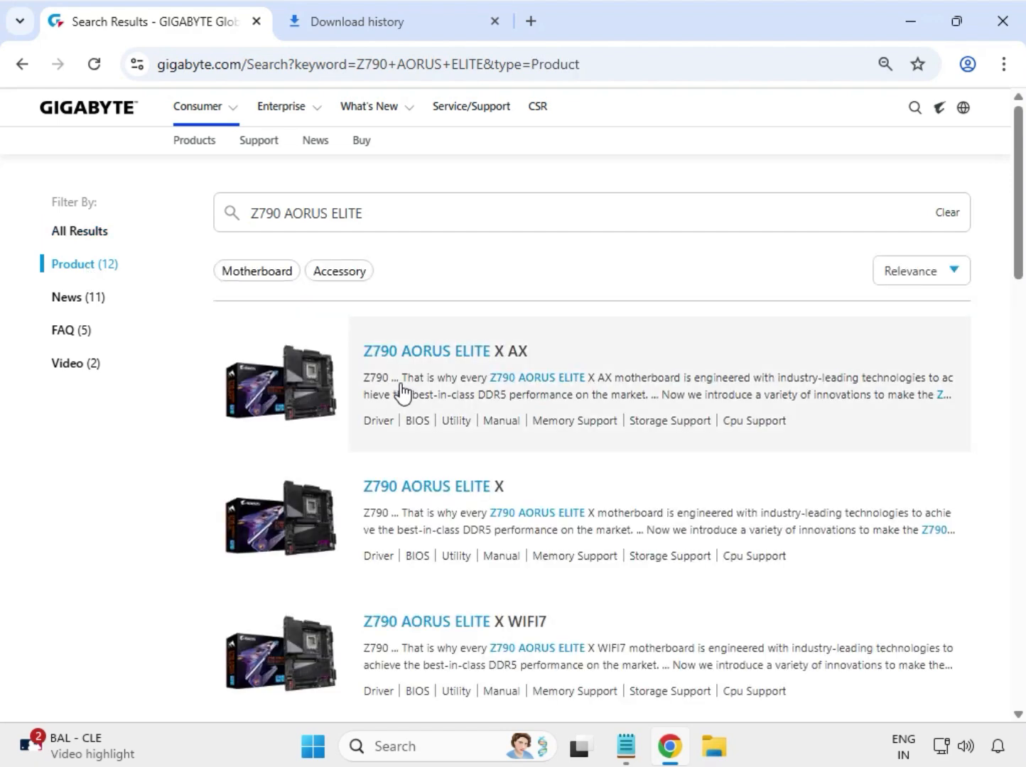
Step: Open the Z790 AORUS ELITE (rev. 1.1) motherboard from the product results and go to its support page
scroll(568, 558, "down", 2)
scroll(568, 558, "down", 3)
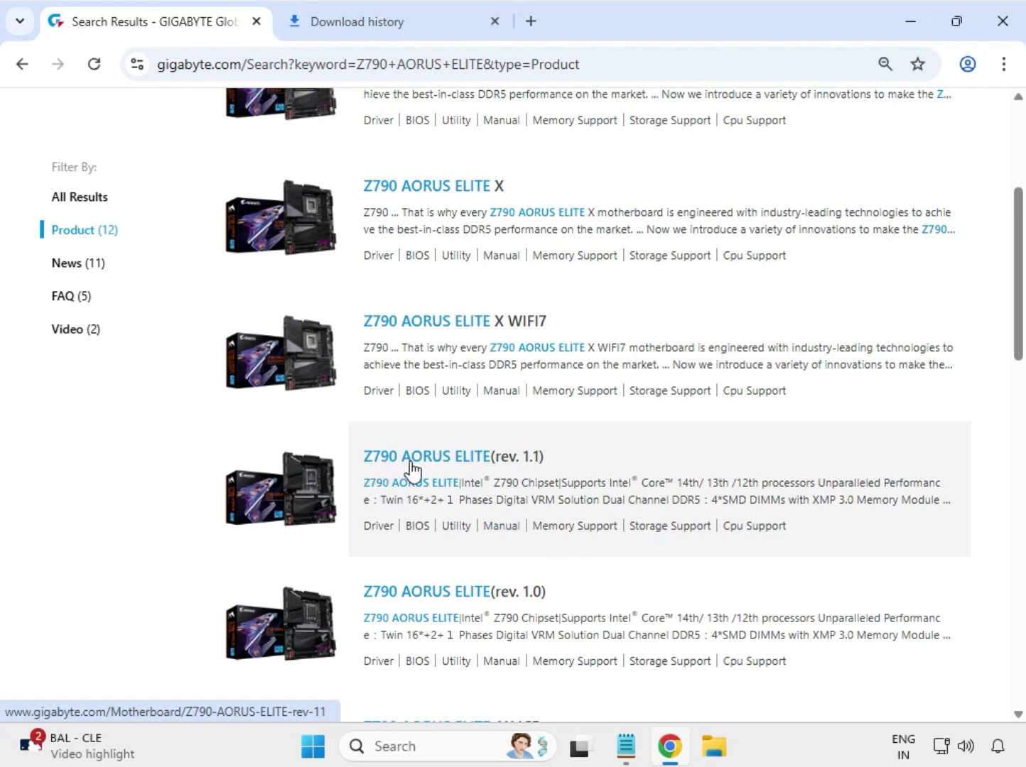
left_click(438, 458)
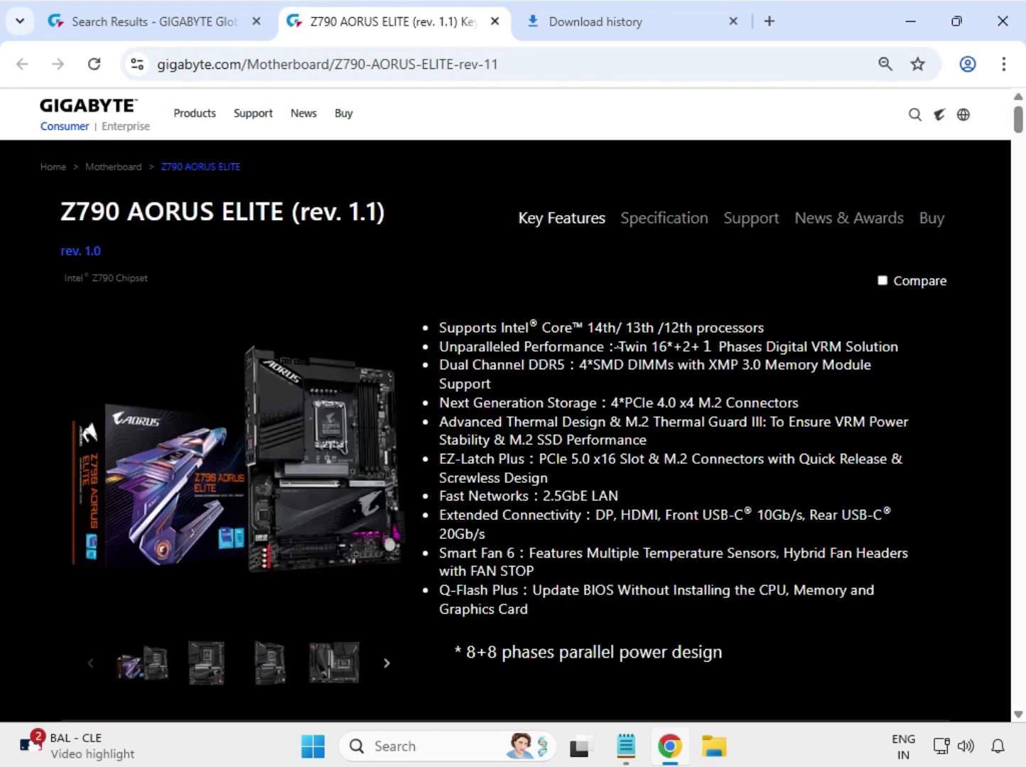
double_click(733, 218)
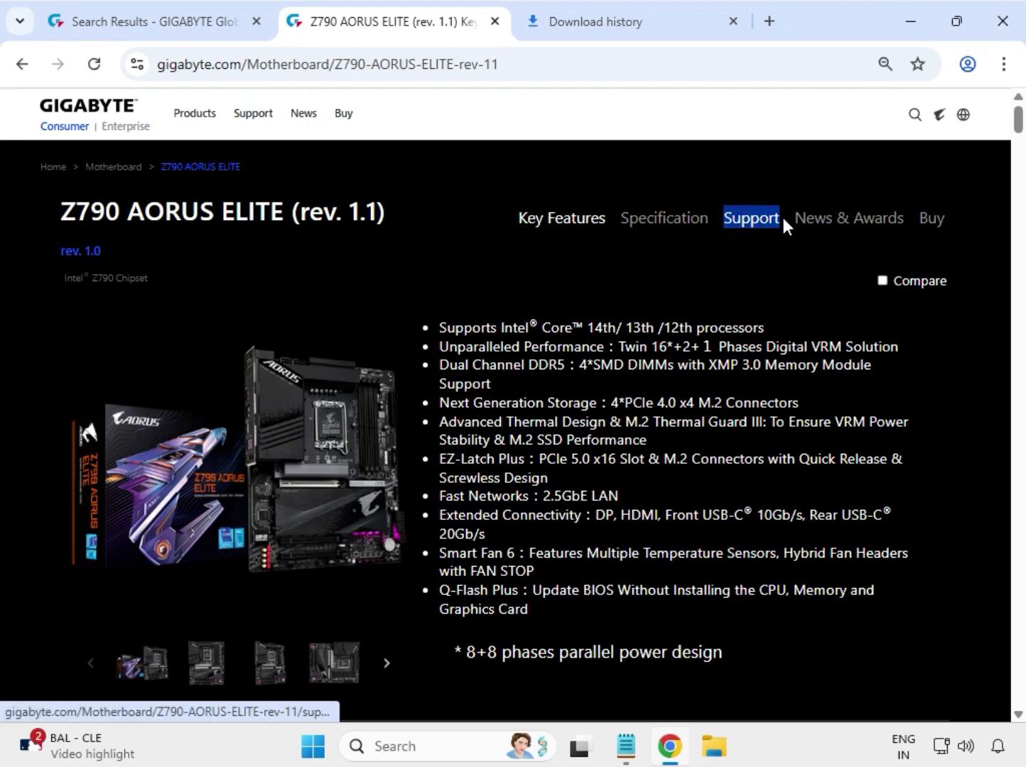
left_click(765, 228)
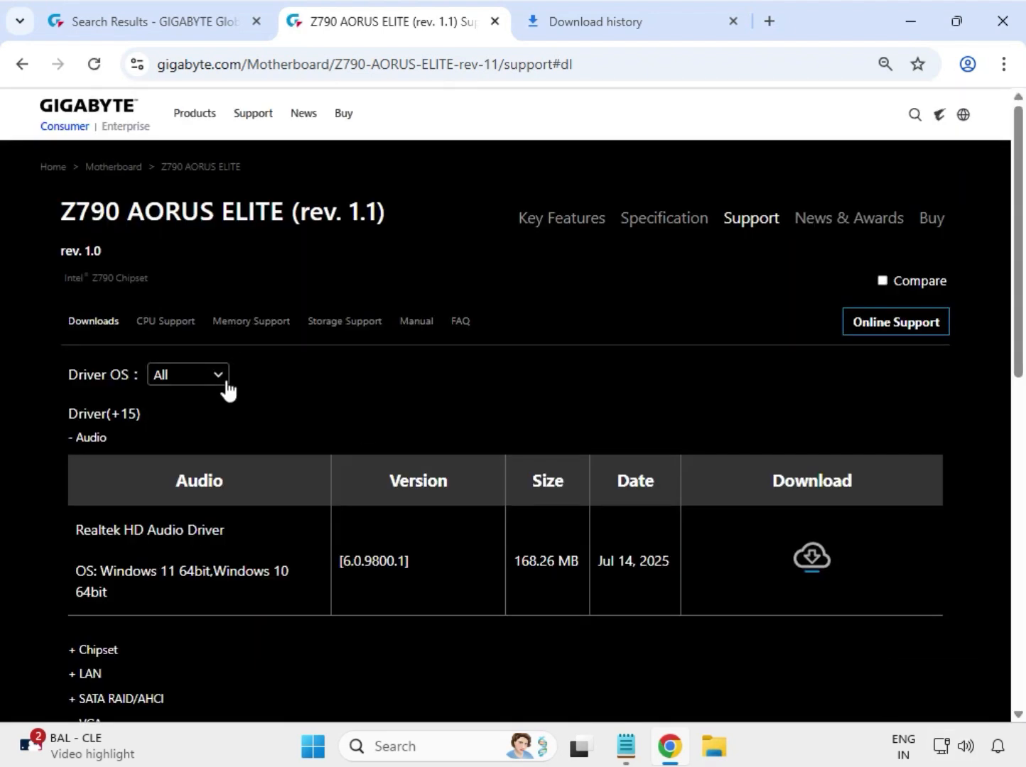
Step: Filter the drivers to Windows 11 64bit and download the Realtek HD Audio Driver
left_click(224, 378)
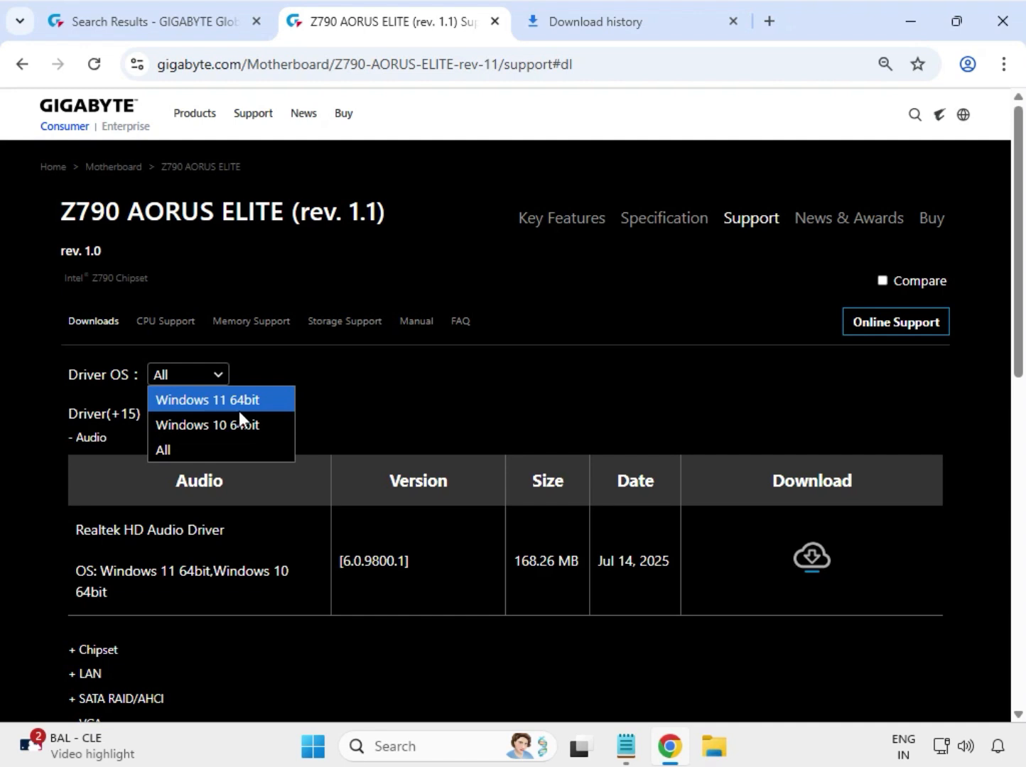
left_click(239, 410)
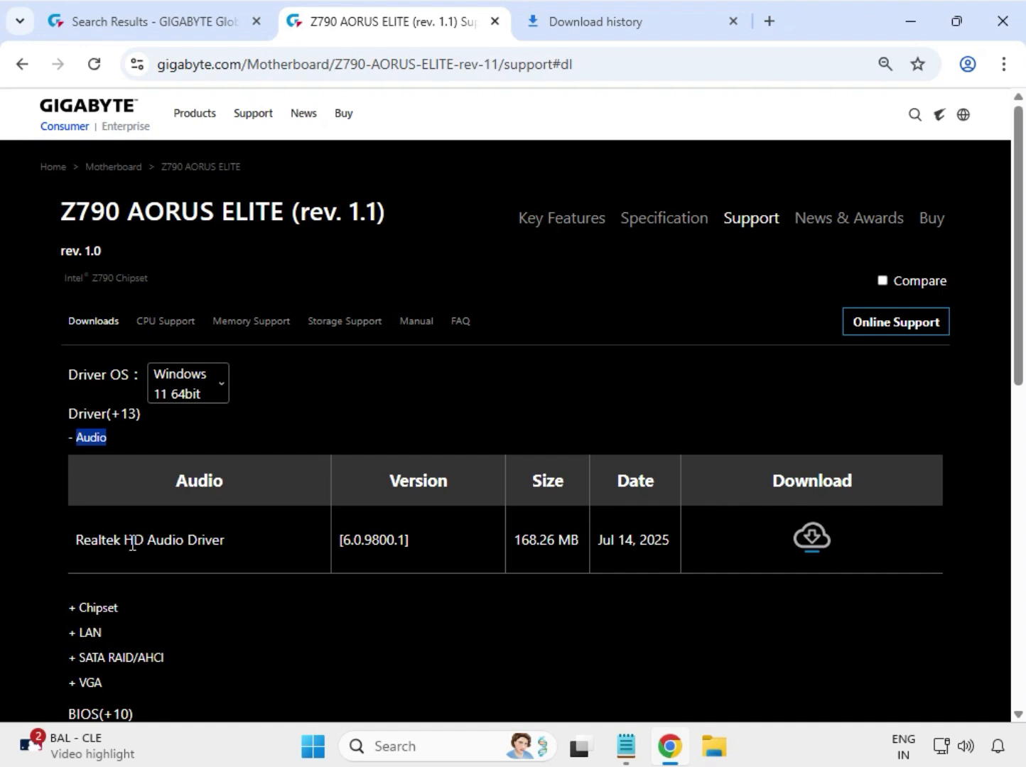
left_click_drag(132, 545, 677, 546)
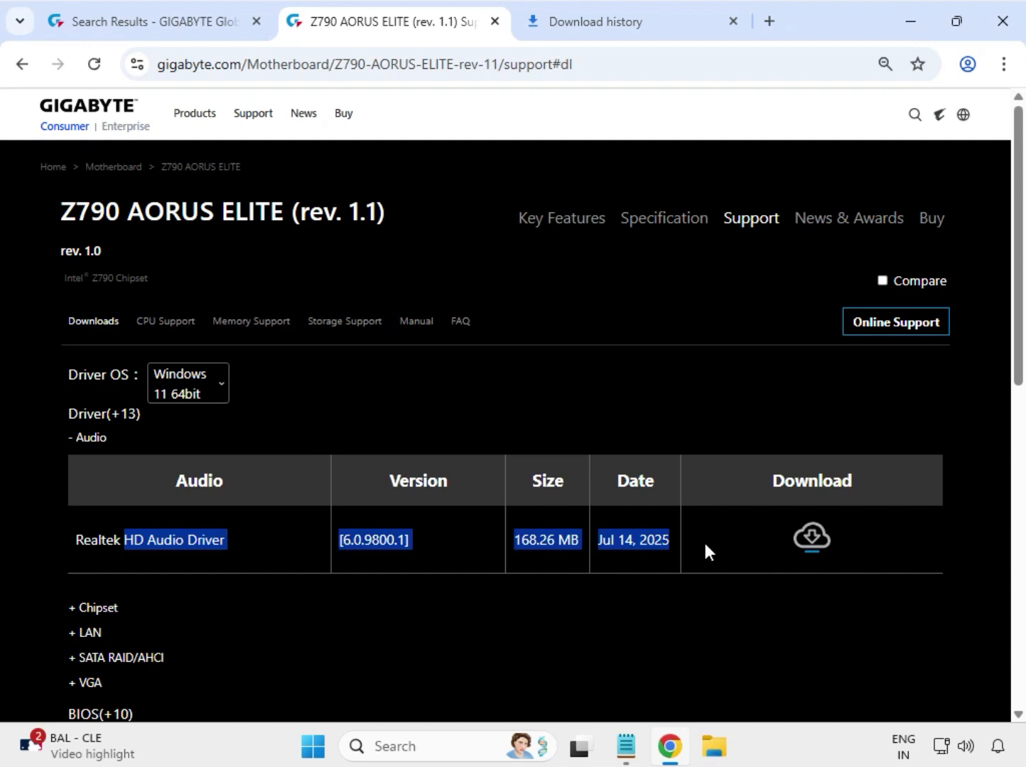
left_click(814, 539)
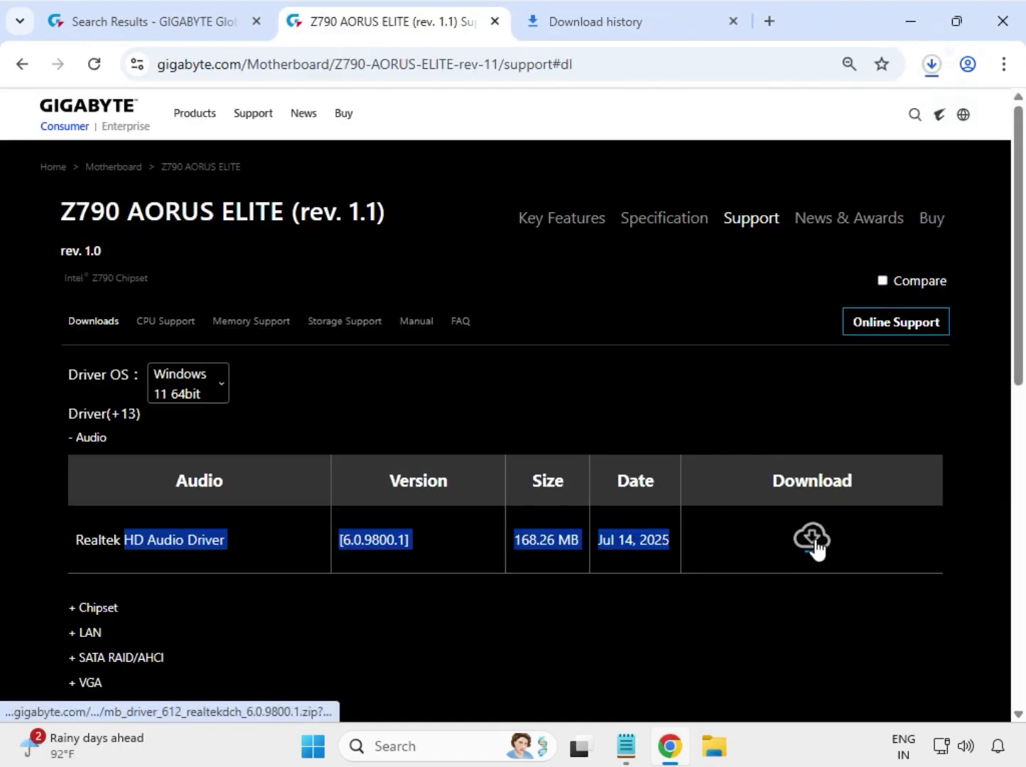
Step: Expand the Chipset drivers and download the Intel Serial I/O driver
left_click(114, 615)
left_click(112, 608)
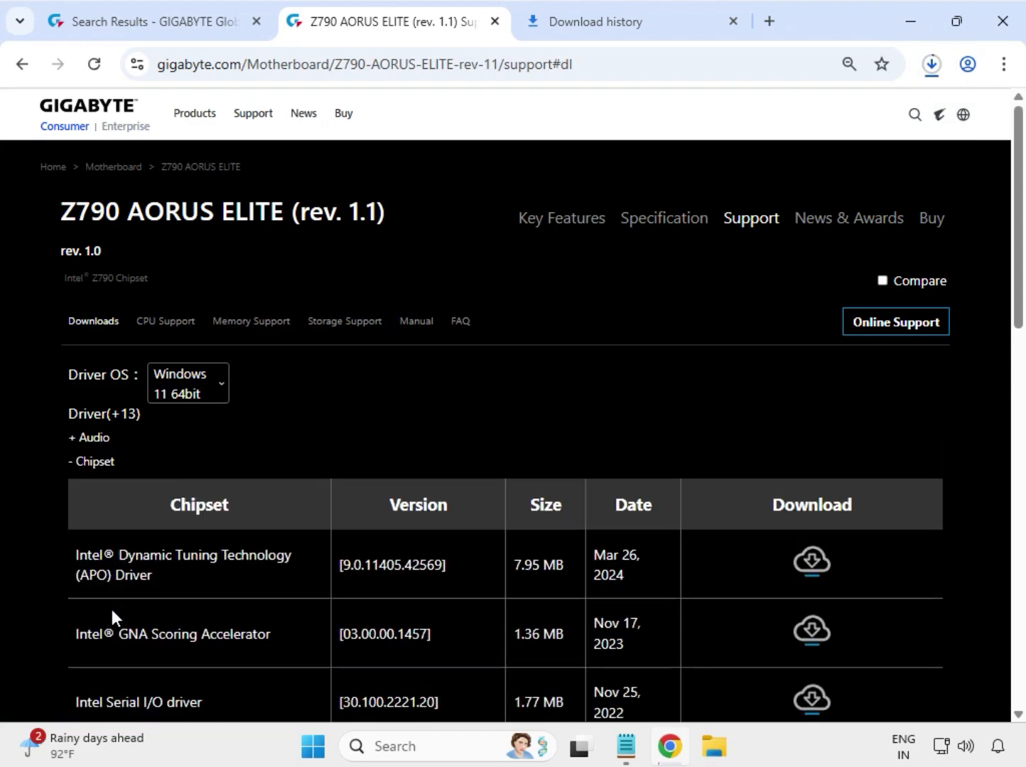
scroll(112, 608, "down", 2)
double_click(111, 608)
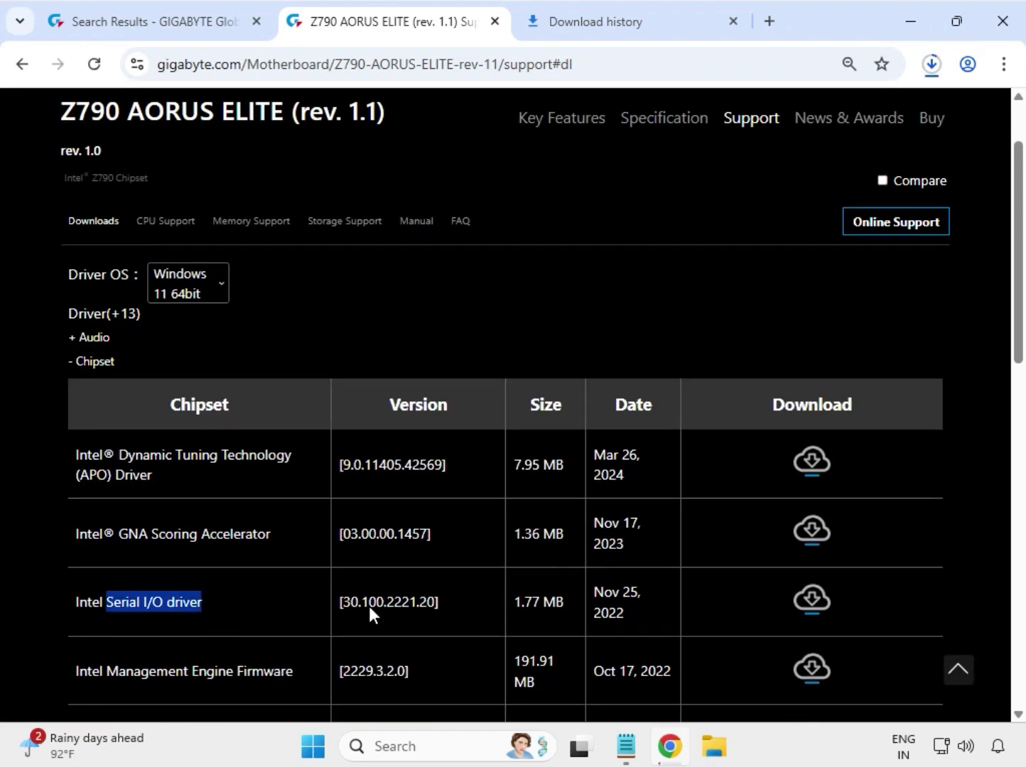
left_click(801, 602)
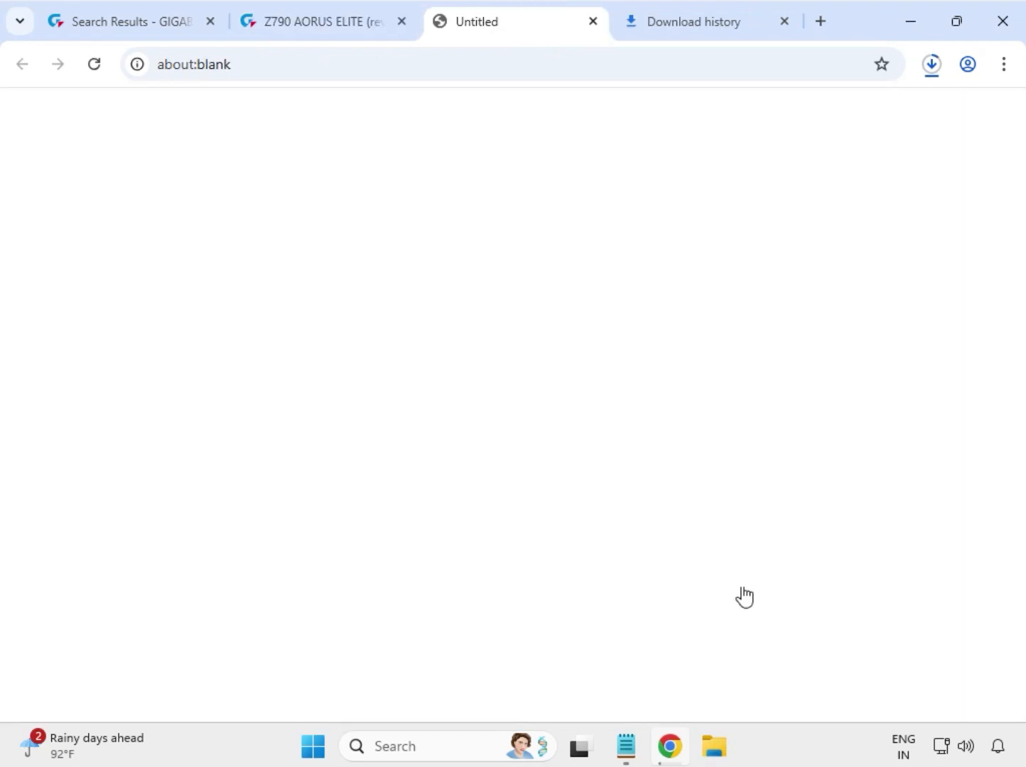
Step: Download the Intel INF installation package from the Chipset drivers
scroll(417, 576, "down", 1)
scroll(417, 577, "down", 3)
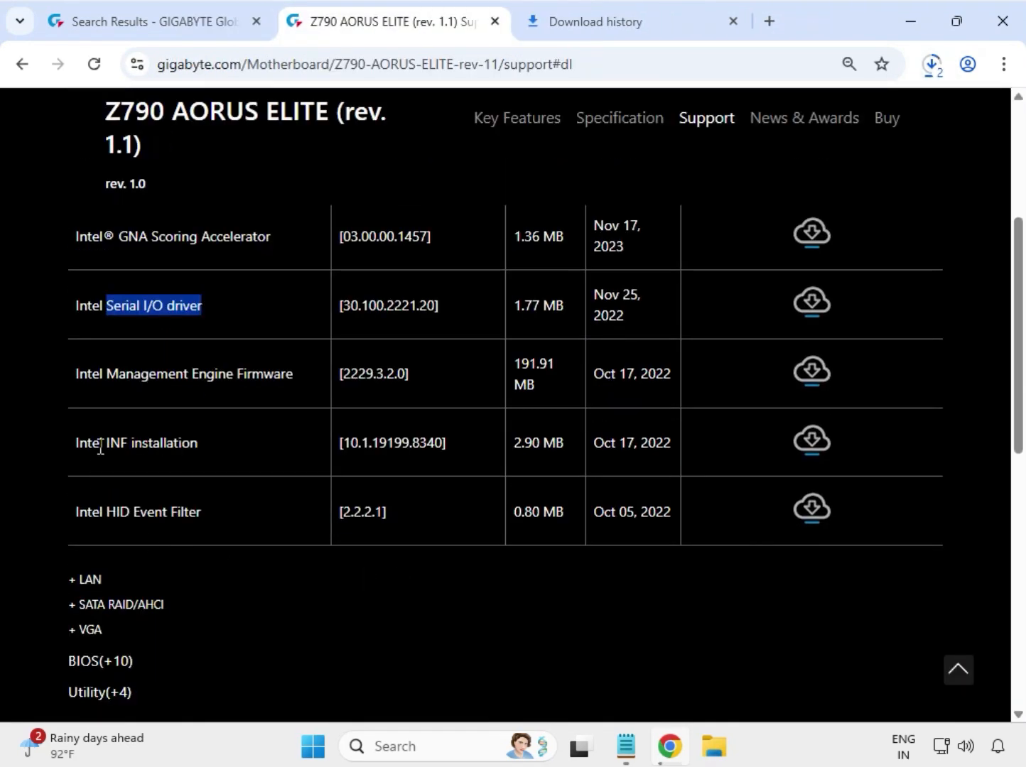
left_click_drag(100, 446, 746, 456)
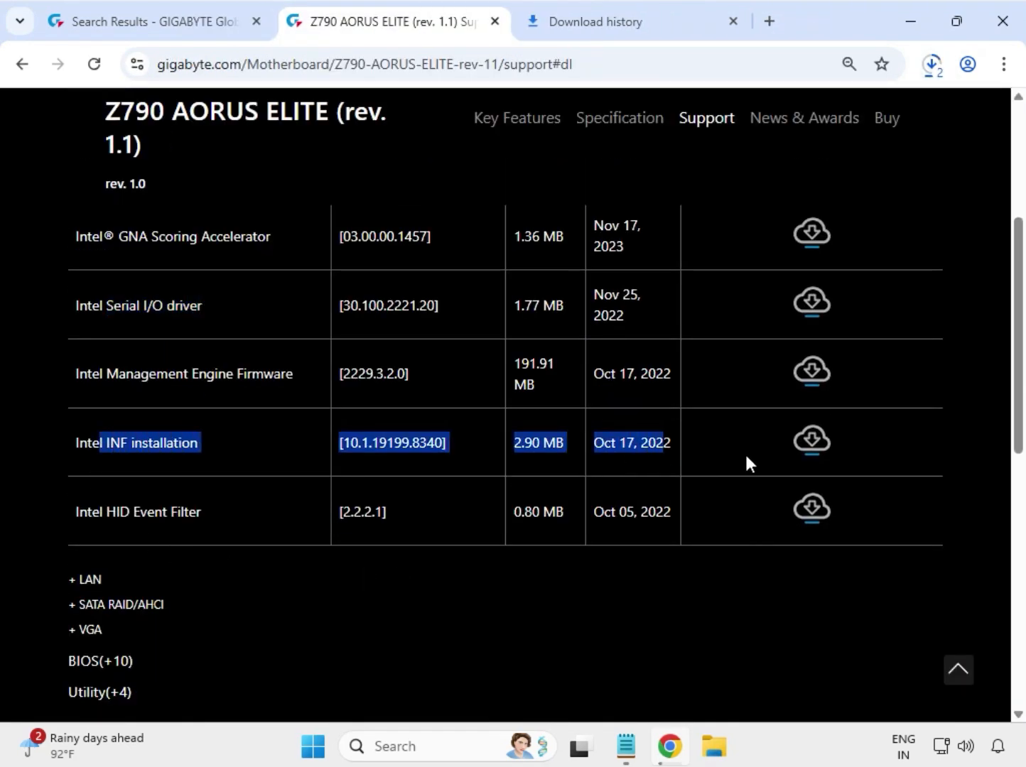
left_click(802, 457)
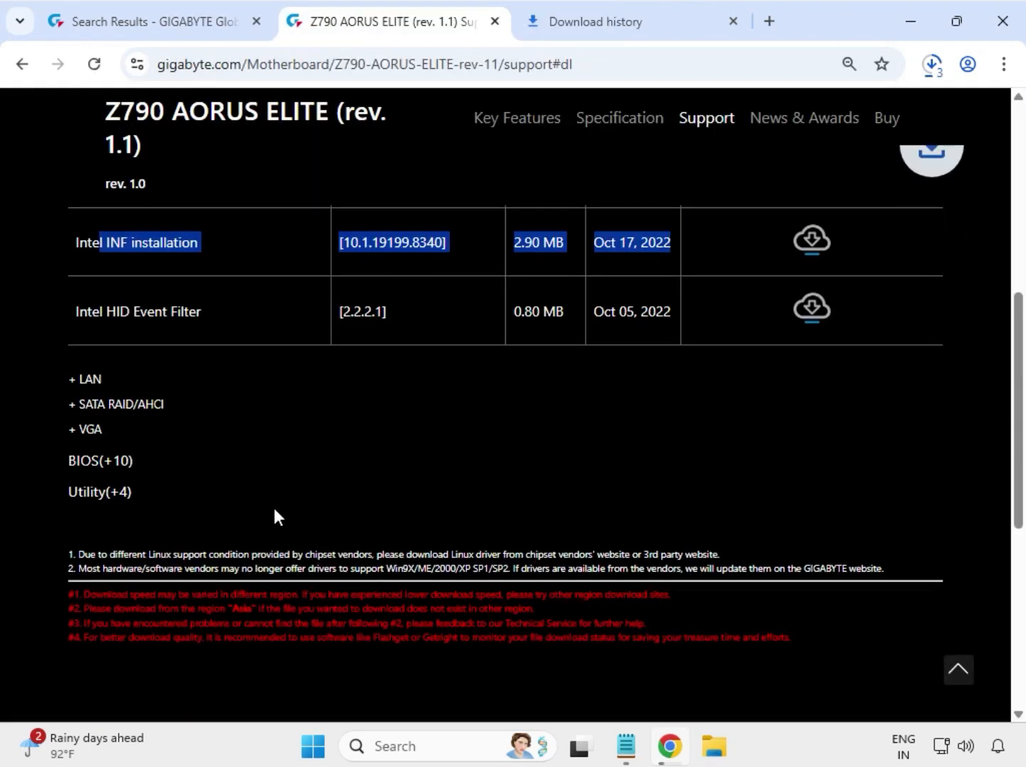
Step: Expand the LAN drivers and download the Realtek LAN Driver version 11.24.0318.2025
left_click_drag(113, 380, 75, 380)
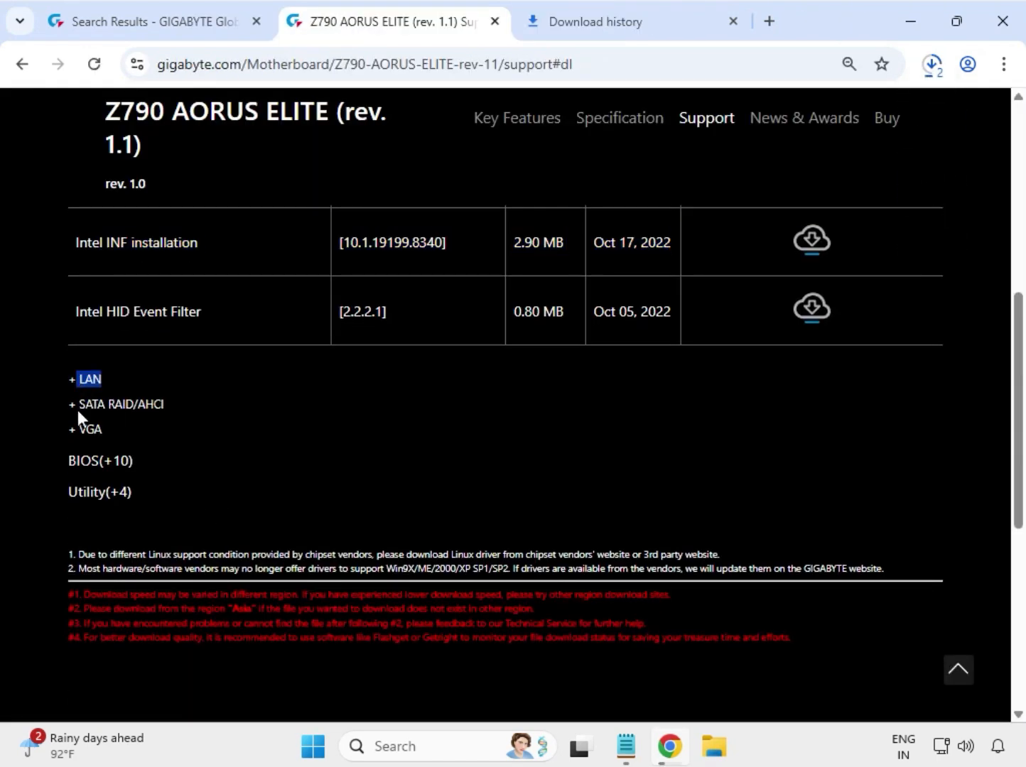
scroll(145, 466, "up", 5)
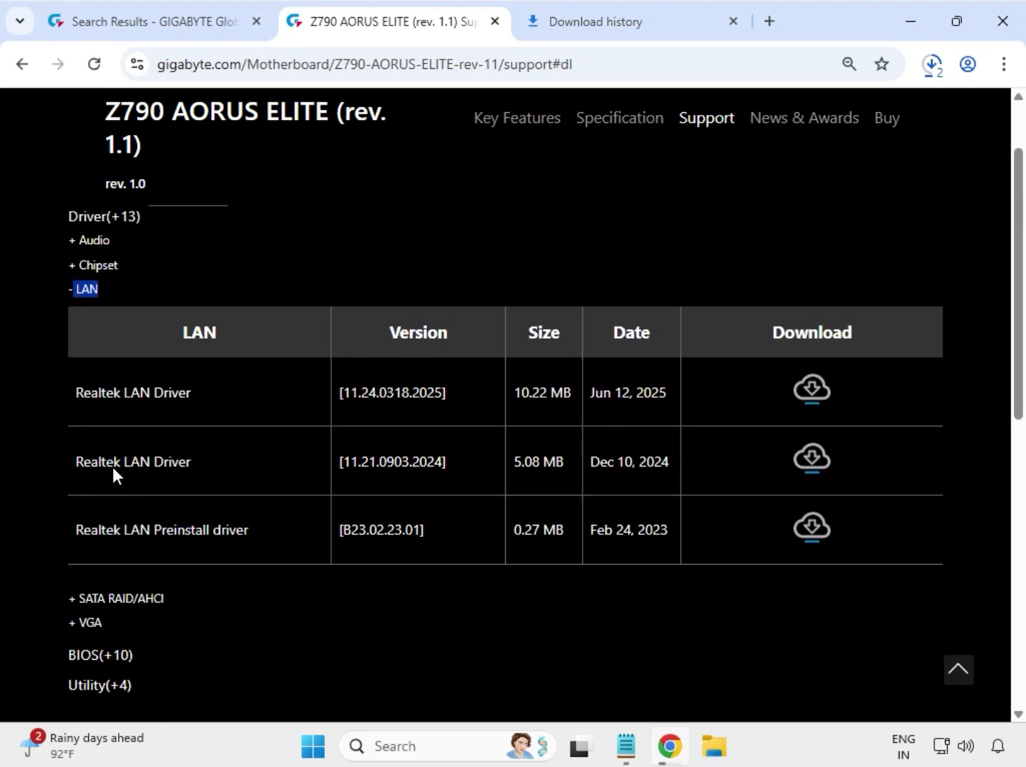
left_click_drag(75, 384, 190, 391)
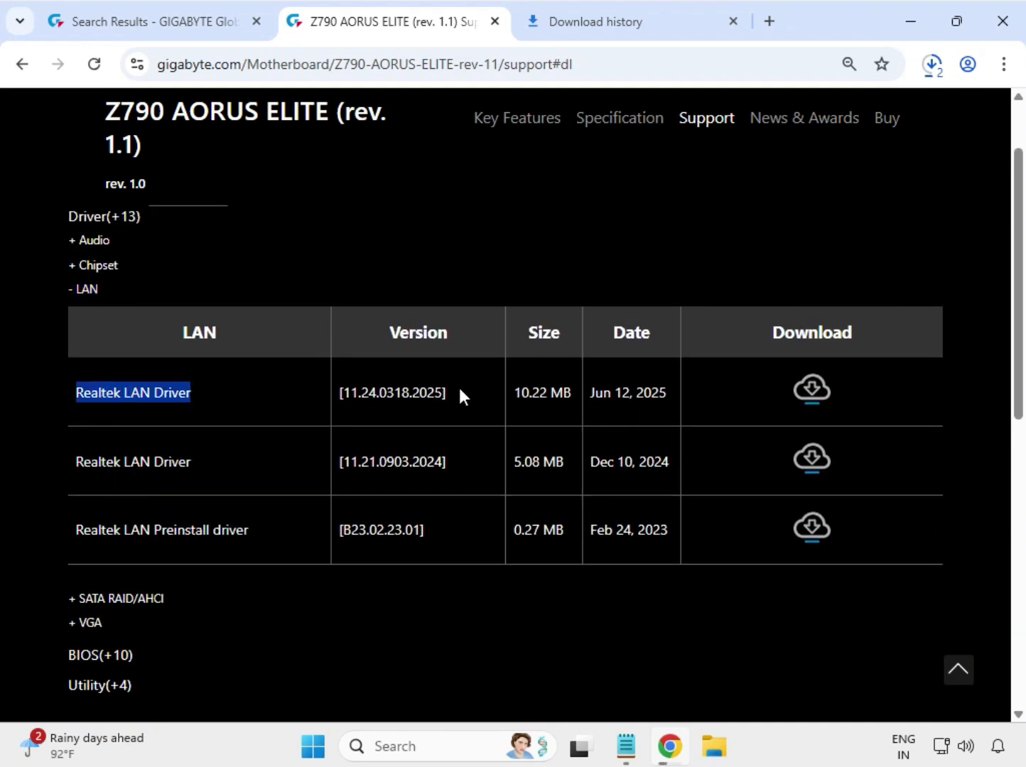
left_click(820, 397)
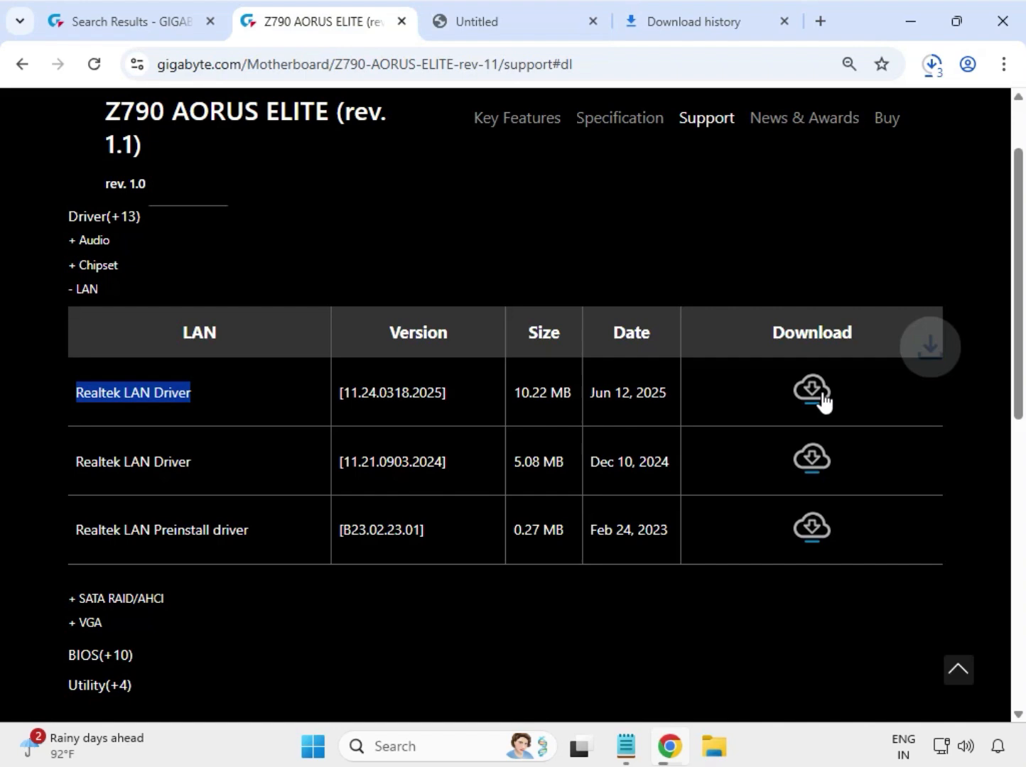
Step: Expand the VGA drivers and download the Intel Graphic Driver
left_click(90, 624)
scroll(89, 615, "up", 3)
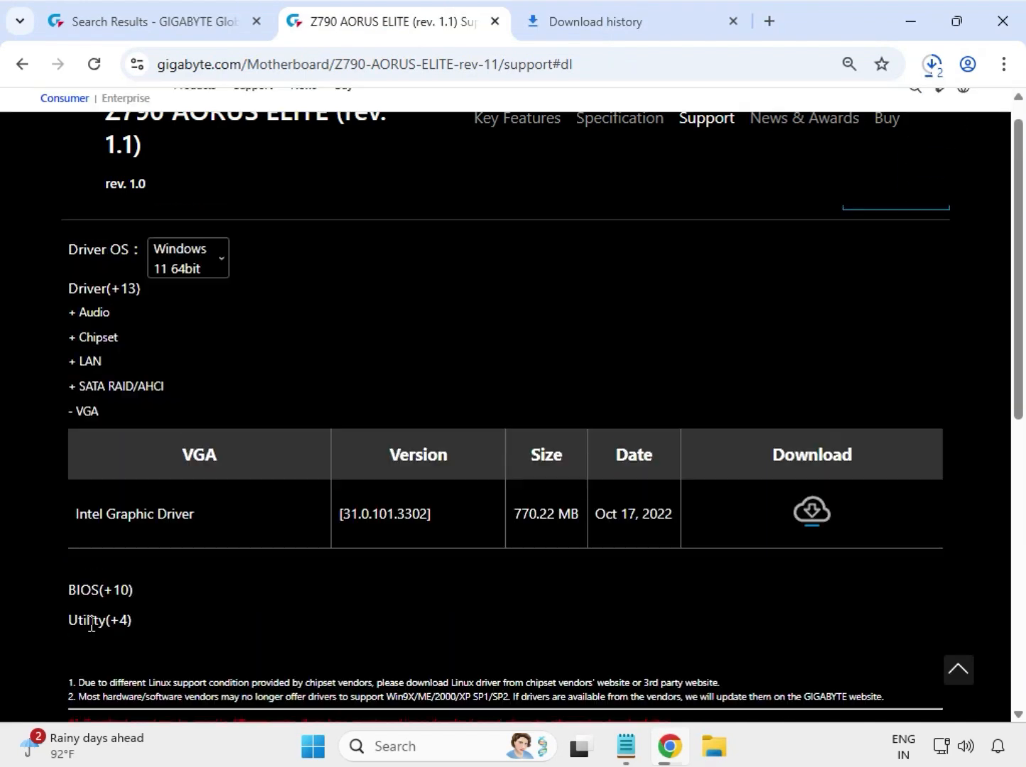
left_click_drag(73, 636, 705, 627)
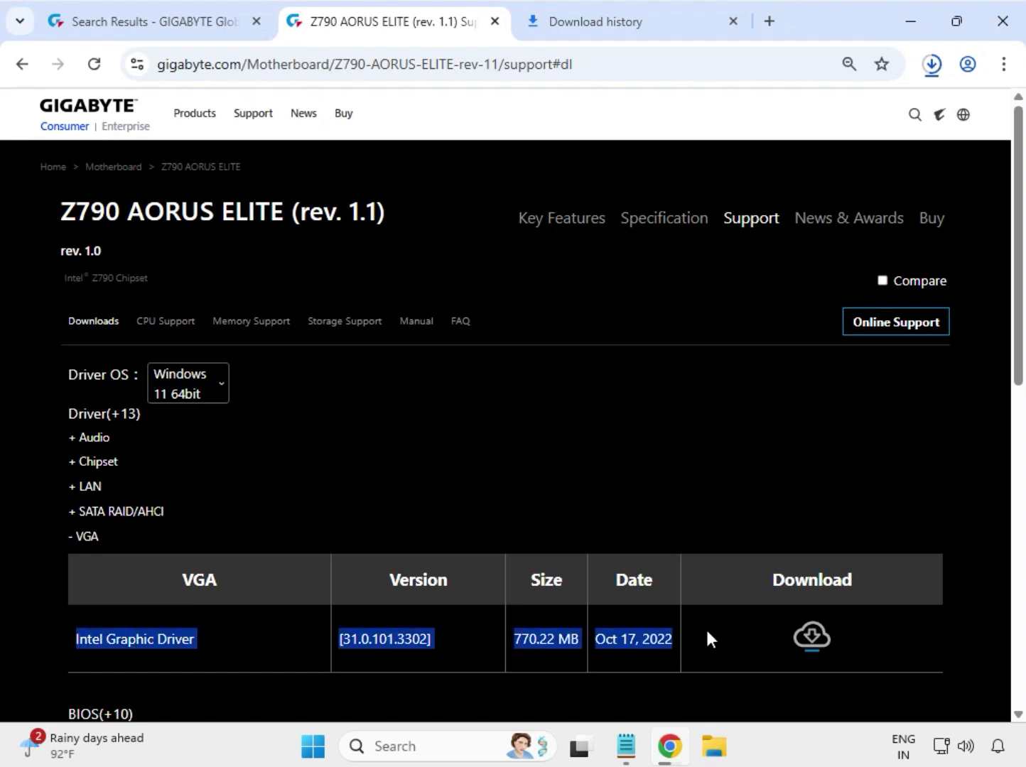
left_click(809, 639)
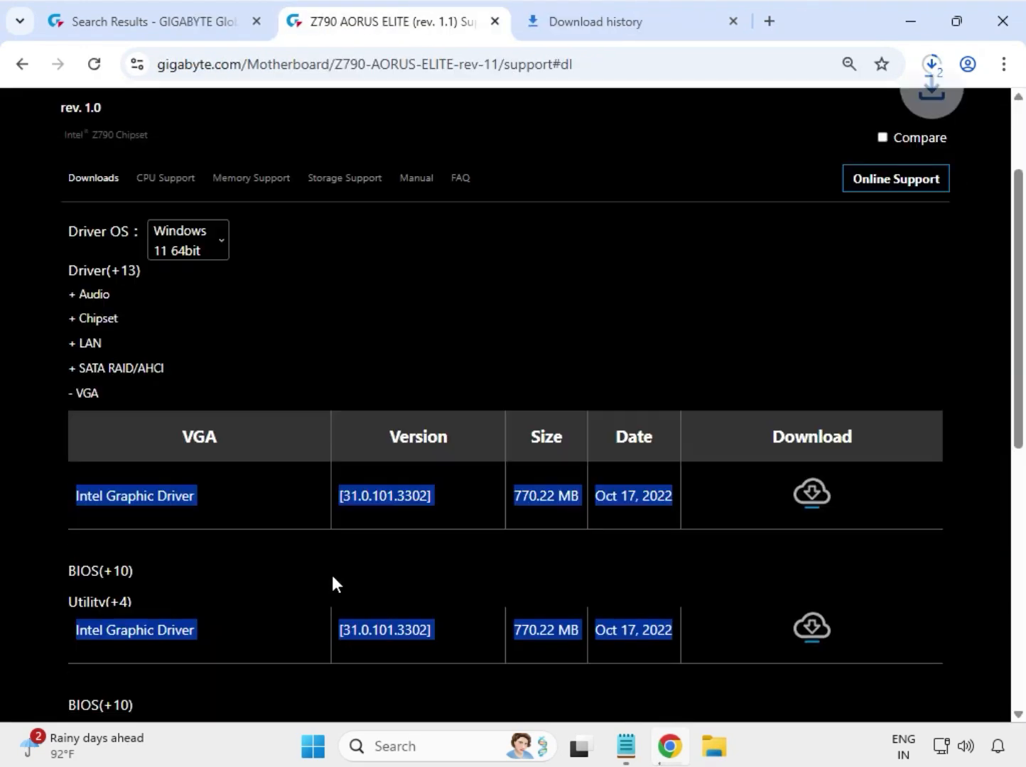
Step: Open the recent download history and show the downloaded LAN driver archive in the Downloads folder in File Explorer
scroll(331, 579, "down", 3)
scroll(331, 579, "up", 4)
scroll(331, 575, "up", 1)
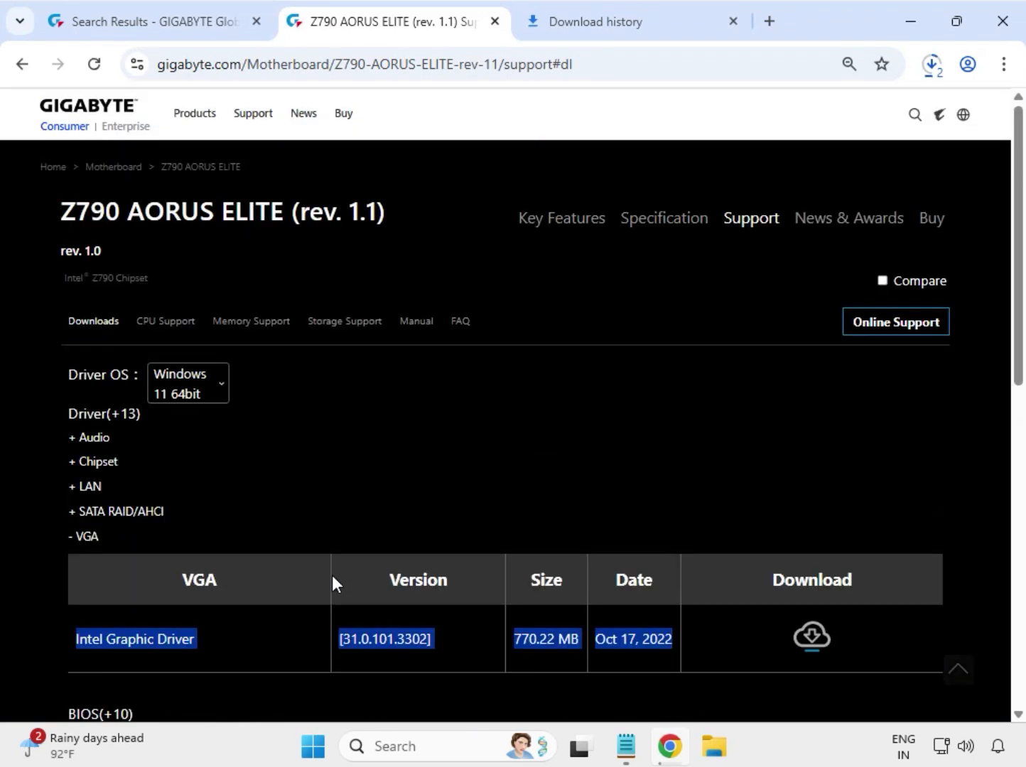
left_click(932, 65)
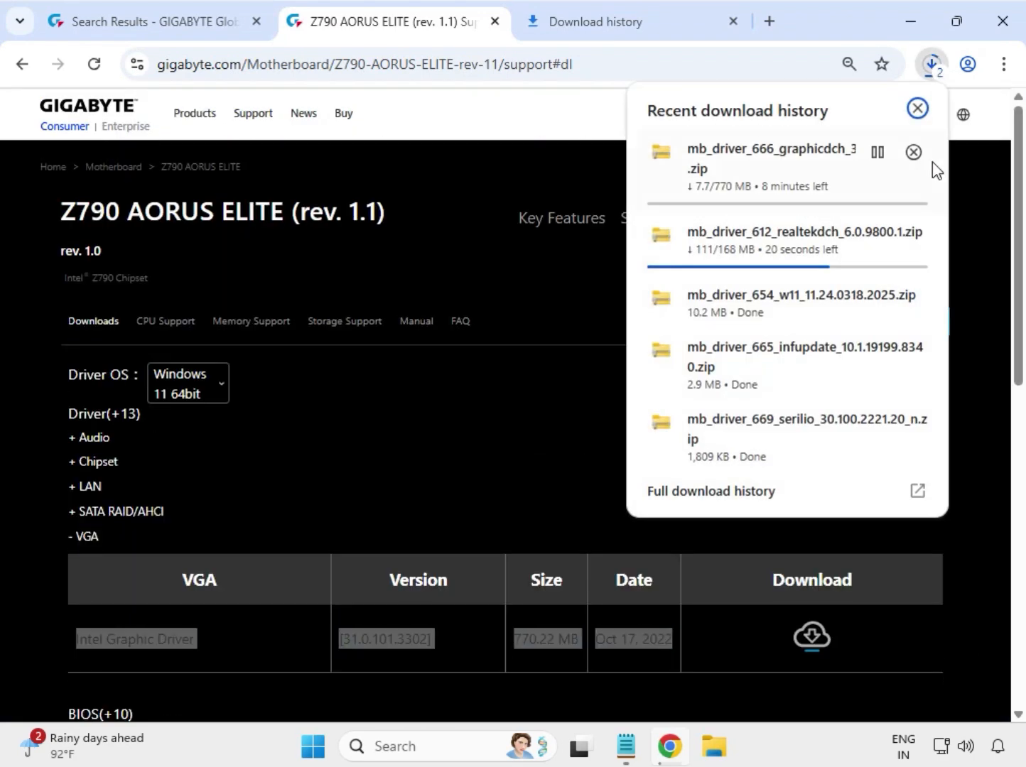
left_click(876, 298)
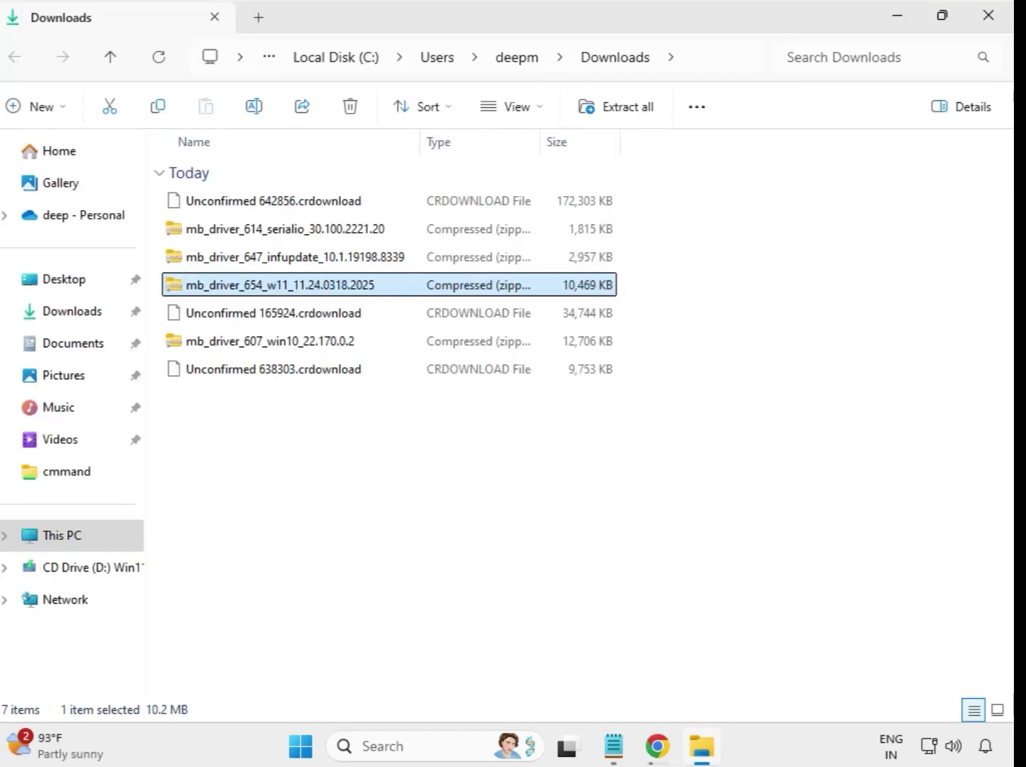
left_click_drag(377, 454, 352, 202)
left_click(545, 473)
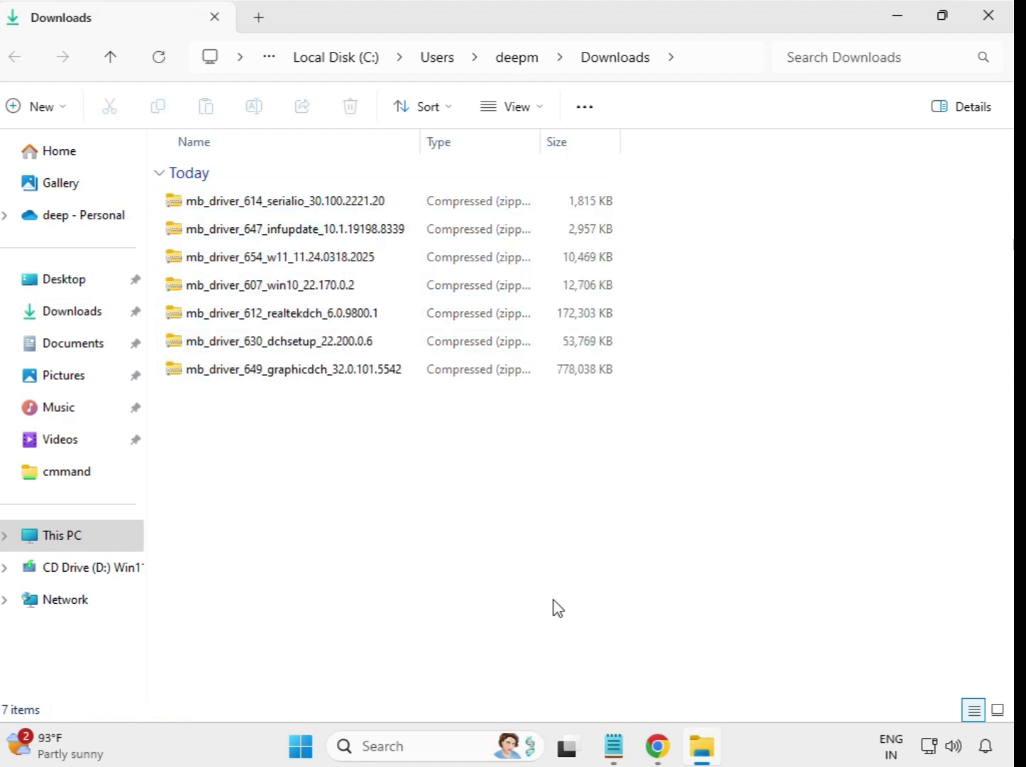
Step: Extract the mb_driver_614_serialio_30.100.2221.20 archive to its default folder, close the extracted window and select the new folder in Downloads
left_click(265, 209)
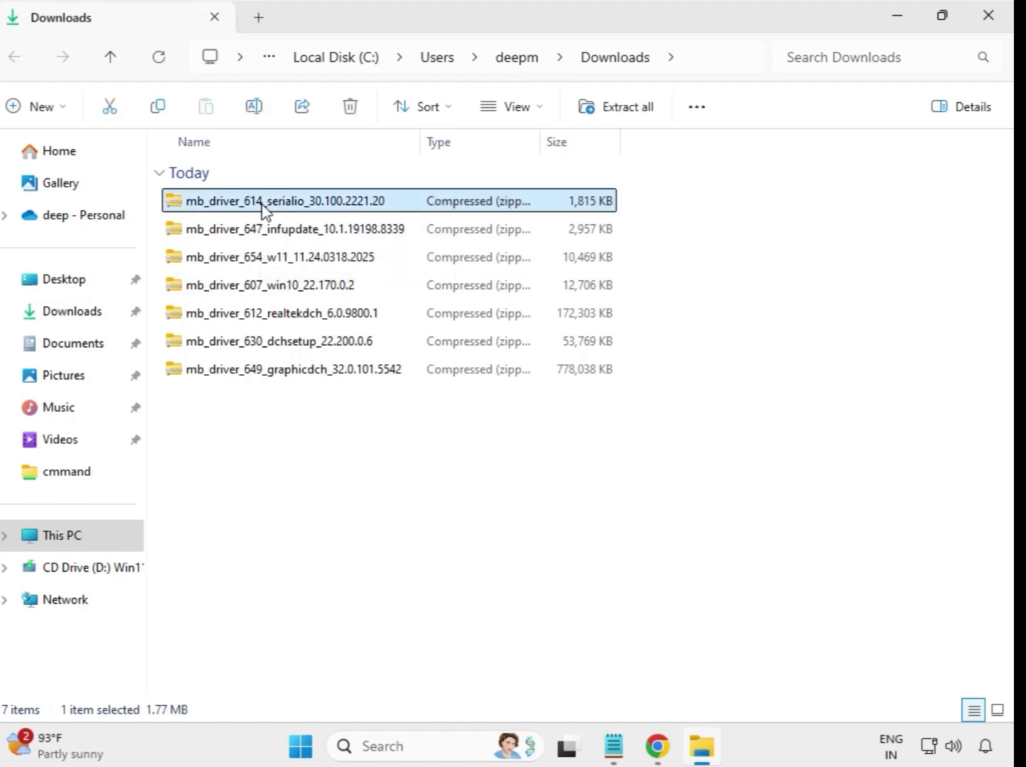
right_click(265, 209)
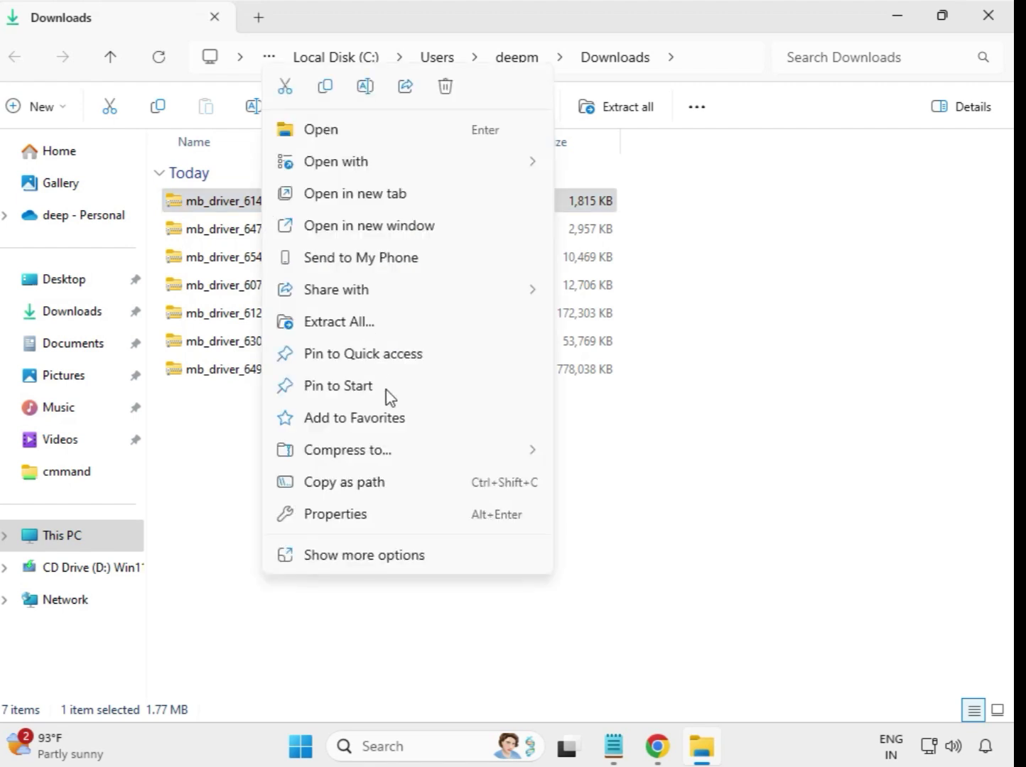
left_click(348, 323)
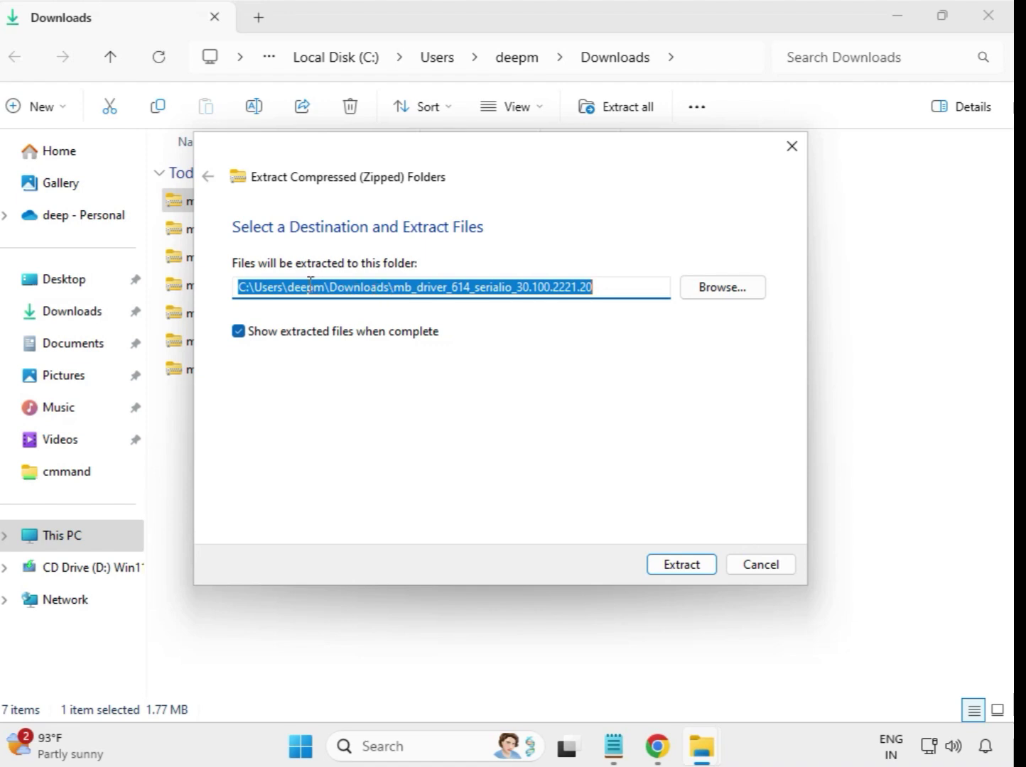
left_click(693, 566)
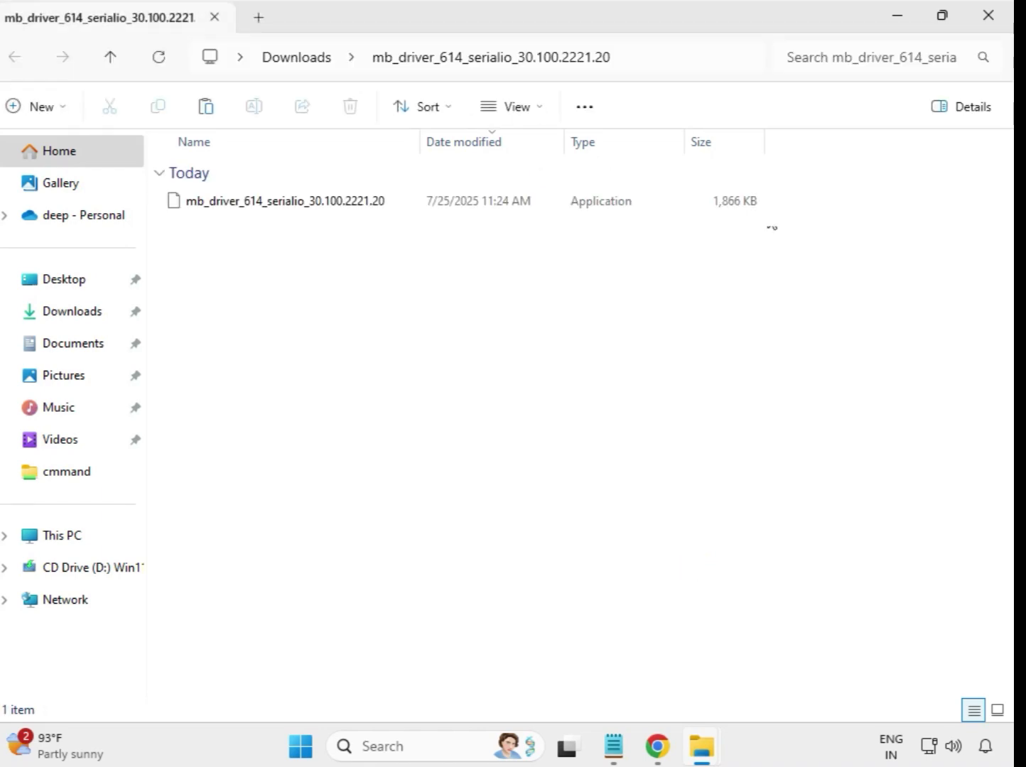
left_click(990, 27)
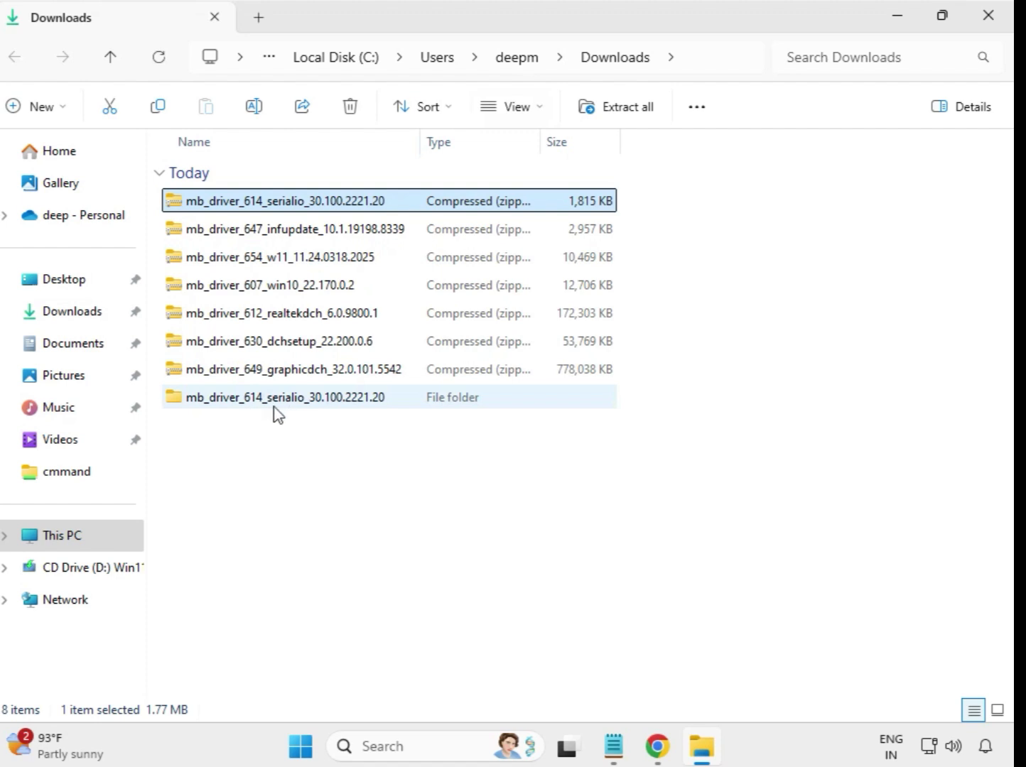
left_click(260, 404)
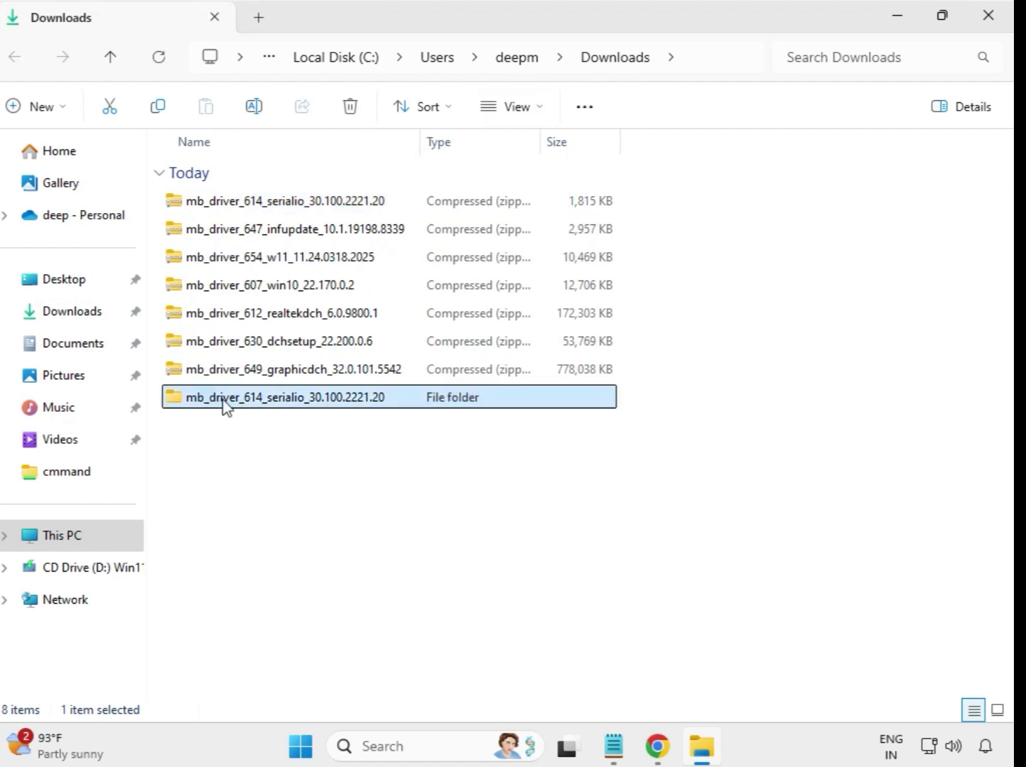
Step: Extract the mb_driver_647_infupdate_10.1.19198.8339 archive to its default folder and close the extracted window
left_click(268, 235)
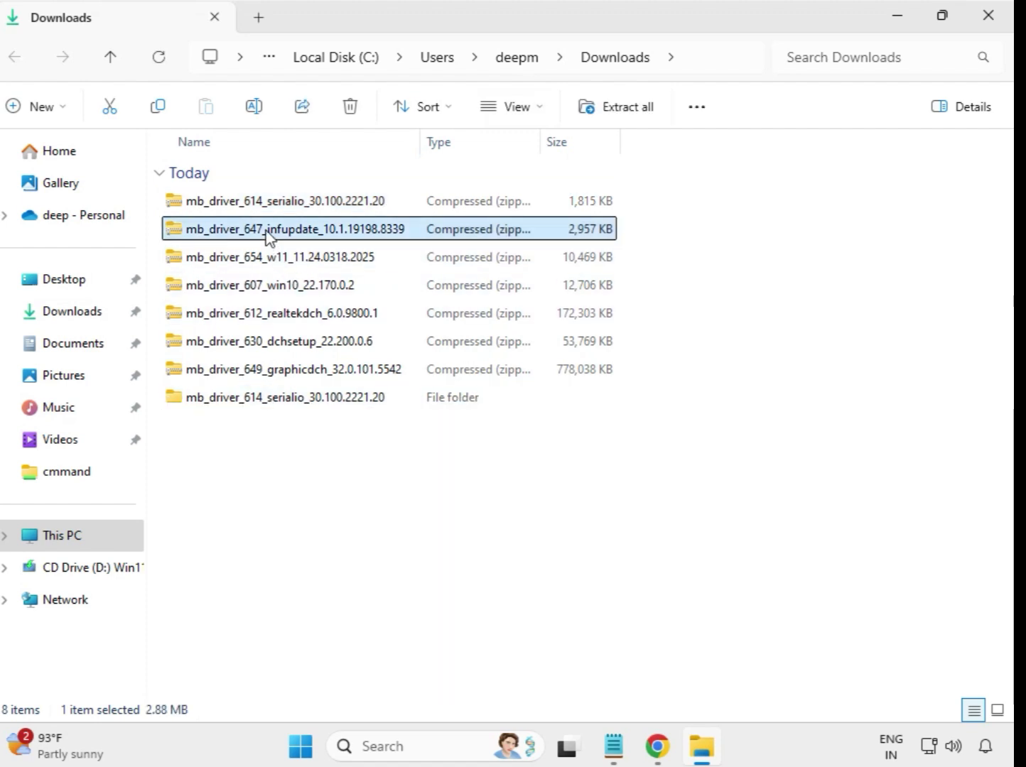
right_click(268, 236)
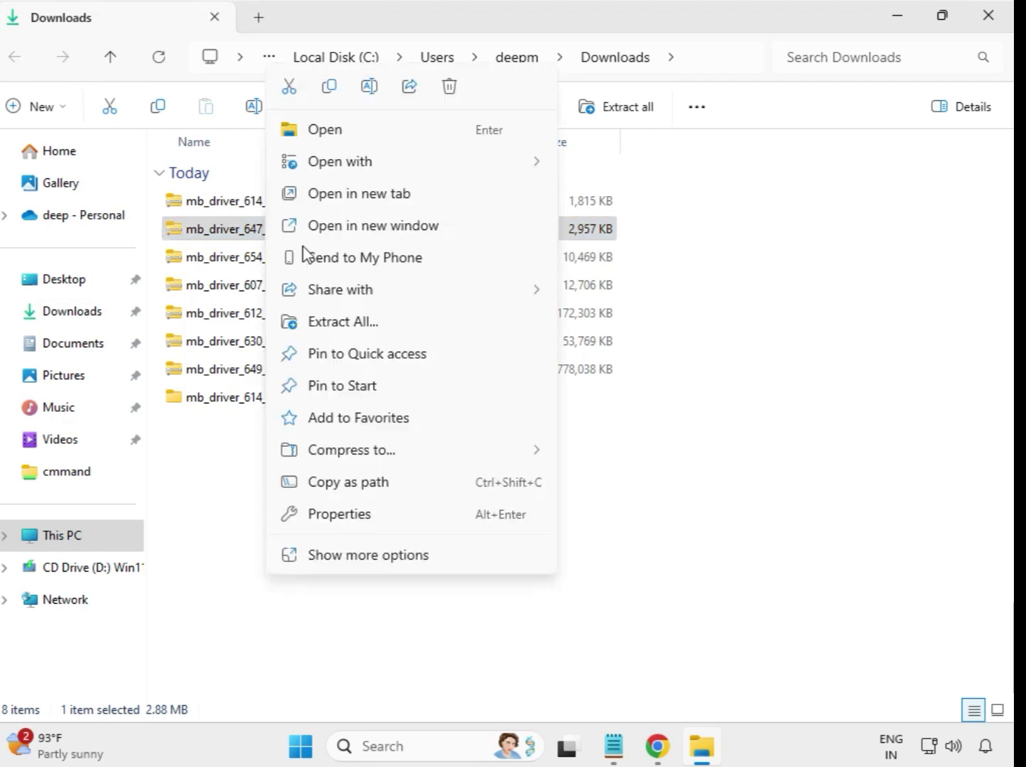
left_click(346, 329)
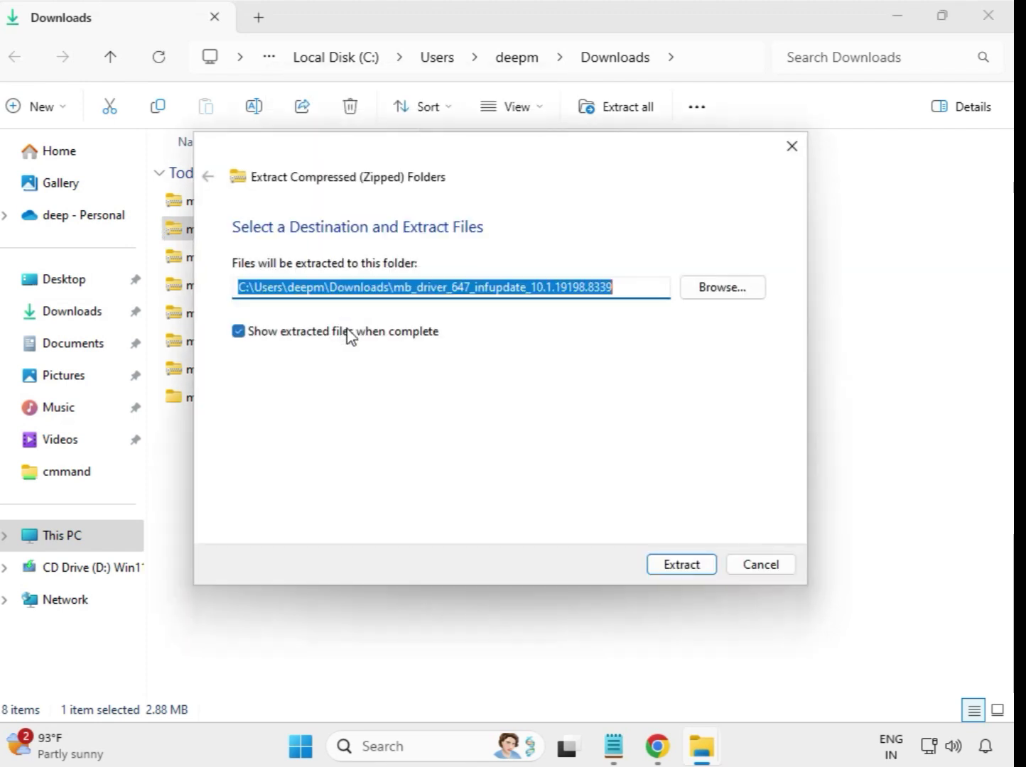
left_click(673, 573)
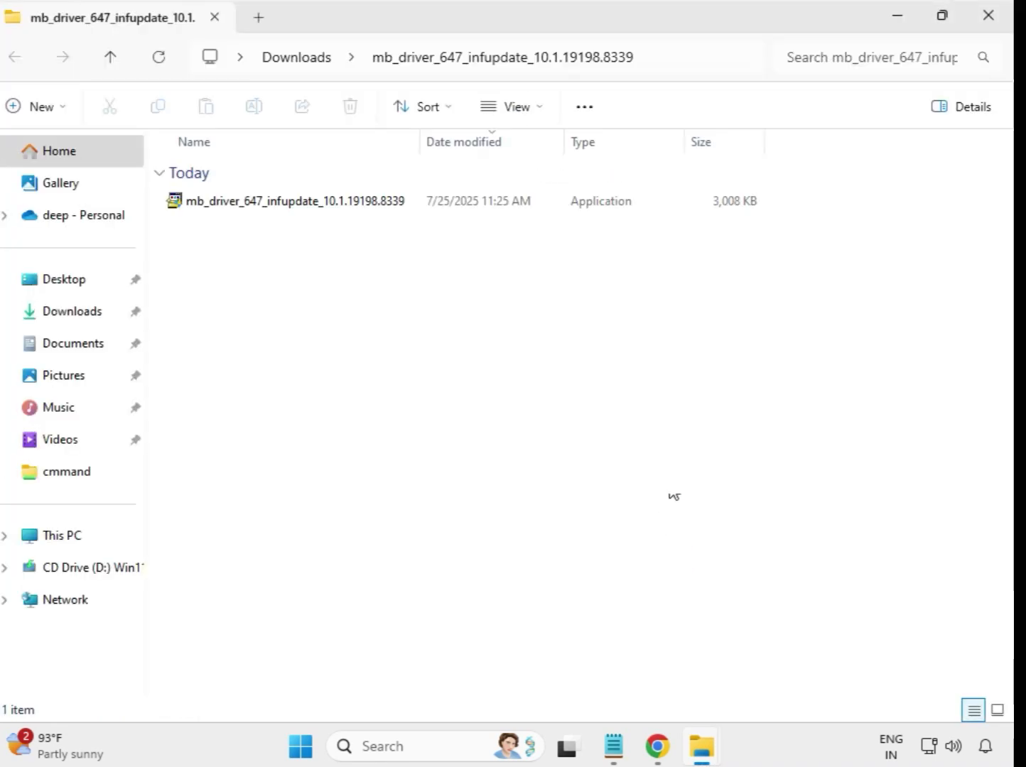
left_click(987, 20)
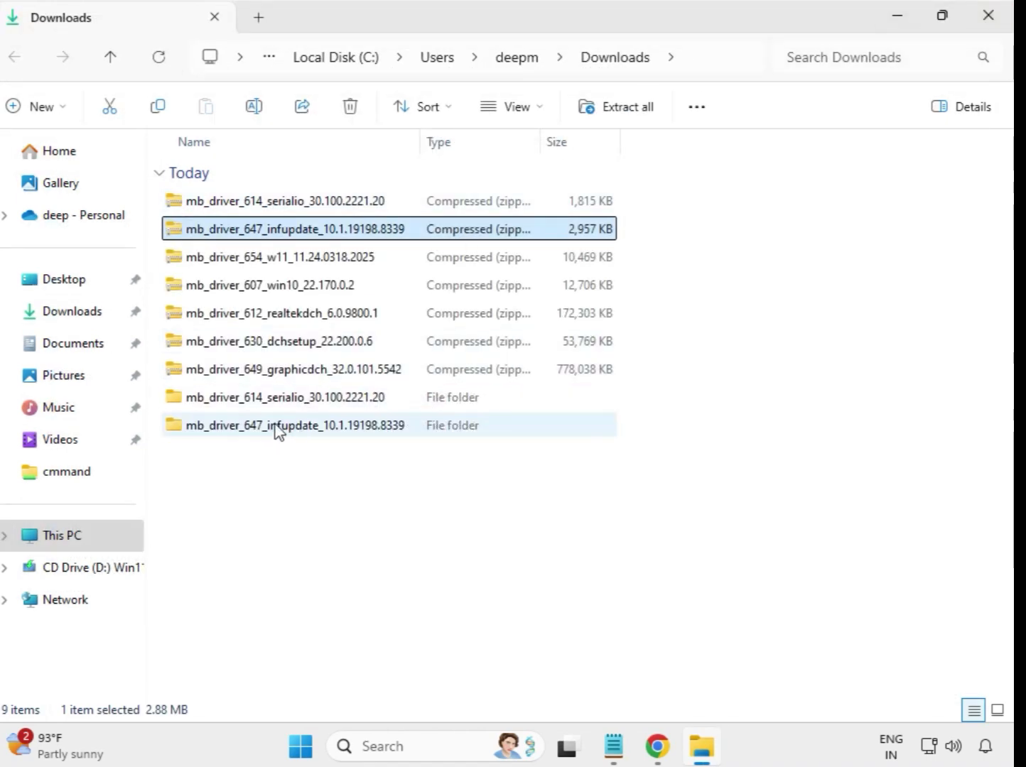
Step: Extract the mb_driver_654_w11_11.24.0318.2025 archive to its default folder and close the extracted window
left_click(260, 264)
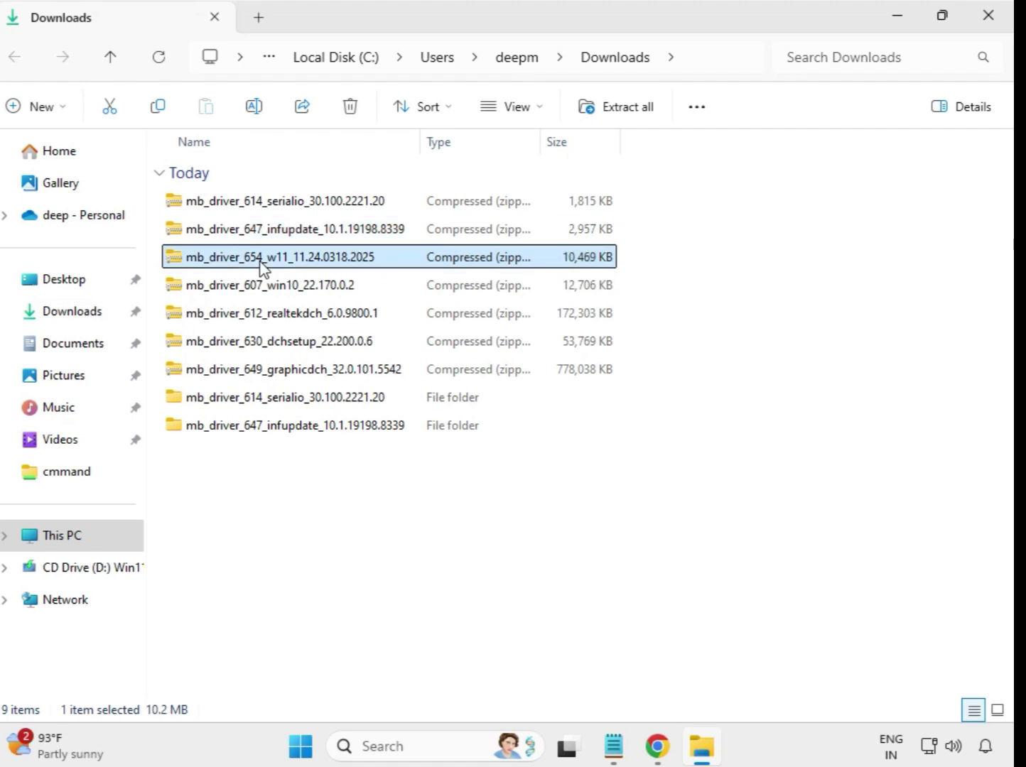
right_click(260, 267)
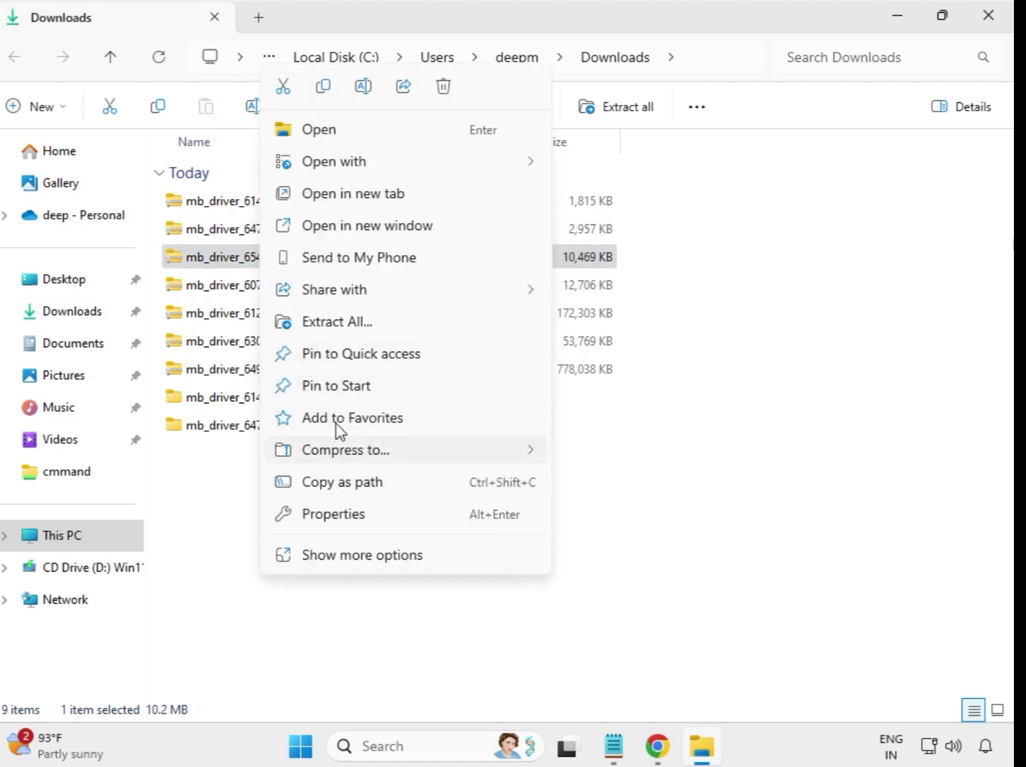
left_click(352, 325)
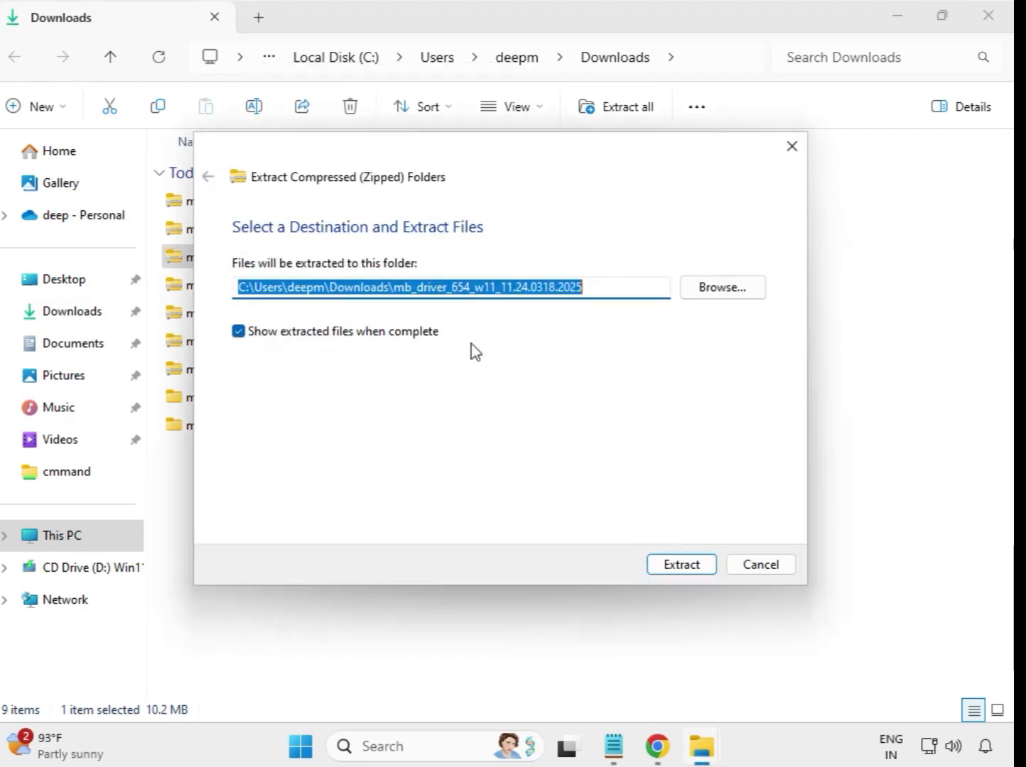
left_click(669, 566)
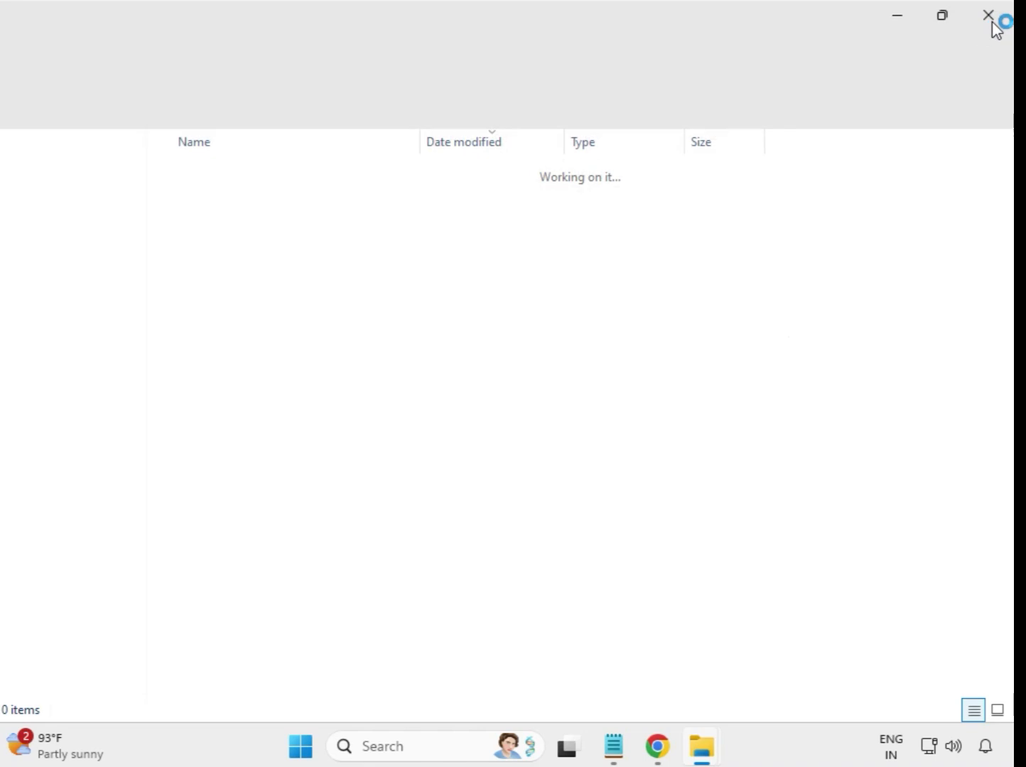
left_click(988, 17)
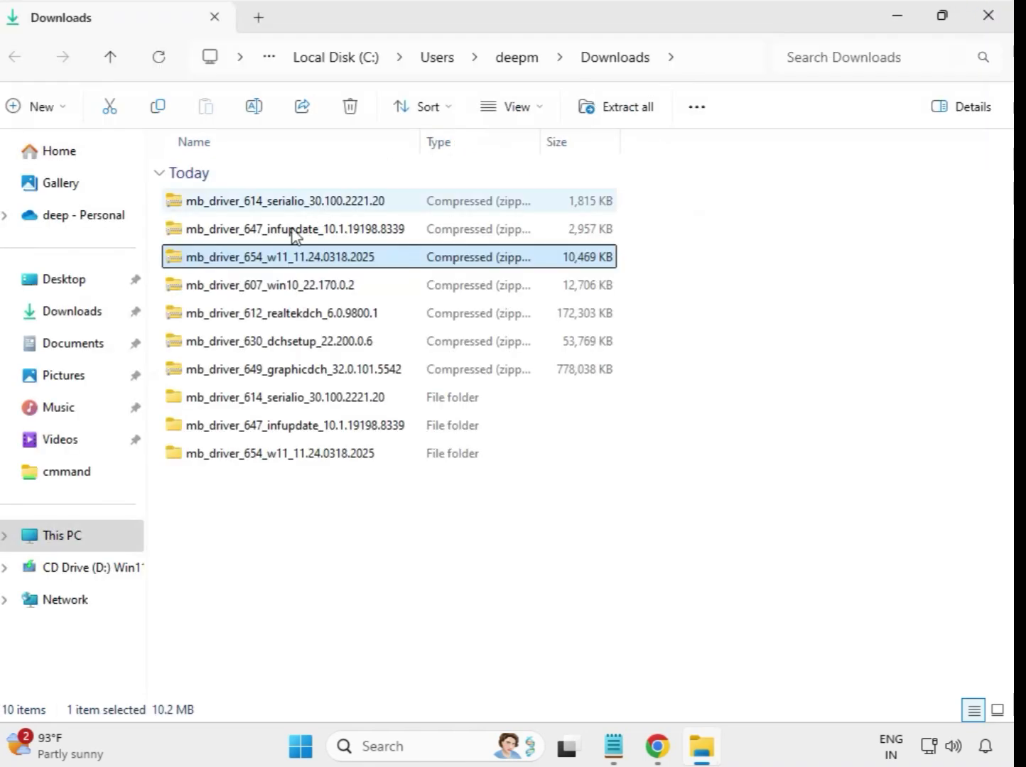
Step: Extract the mb_driver_607_win10_22.170.0.2 archive to its default folder and close the extracted window
left_click(234, 292)
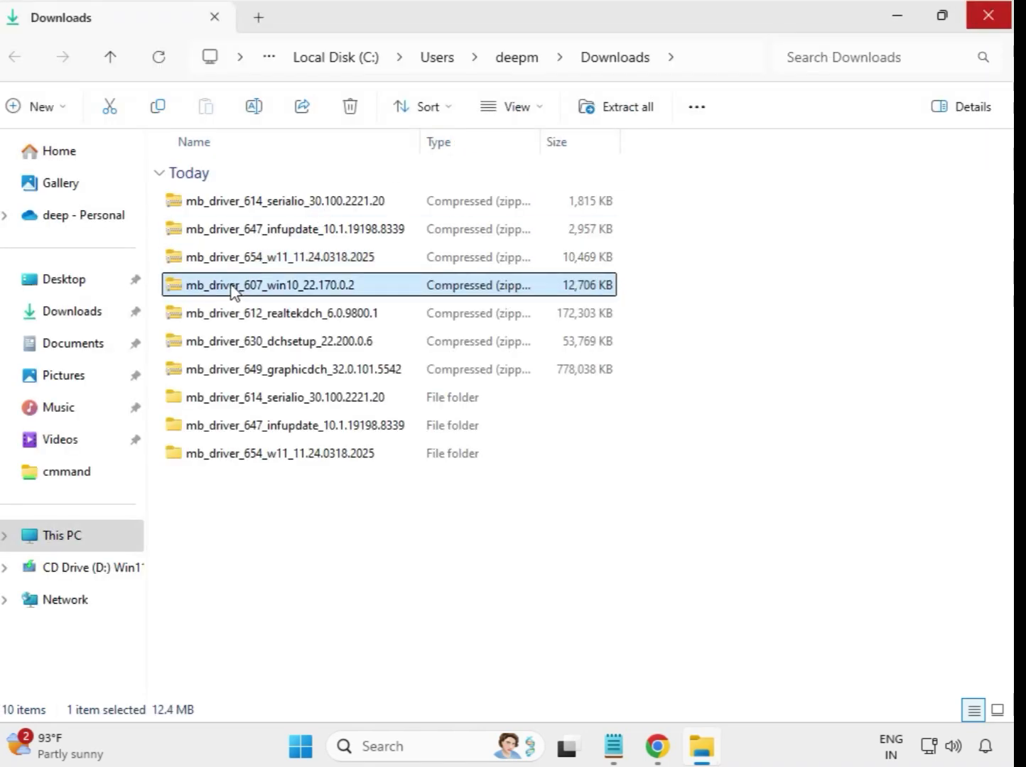
right_click(234, 292)
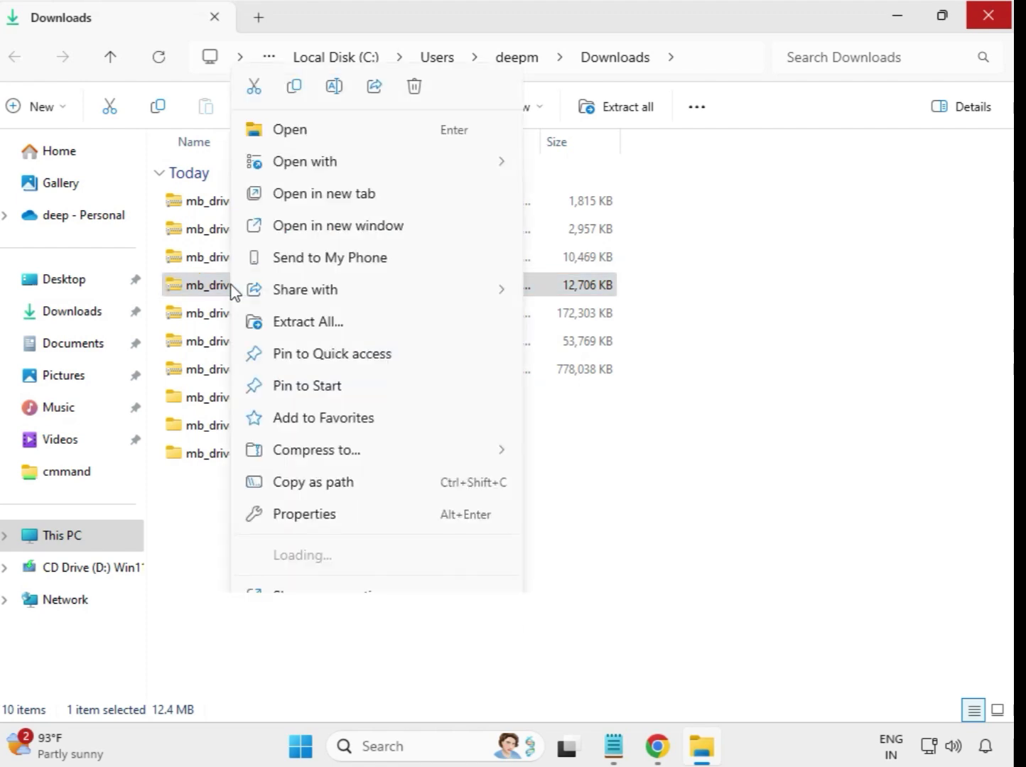
left_click(315, 326)
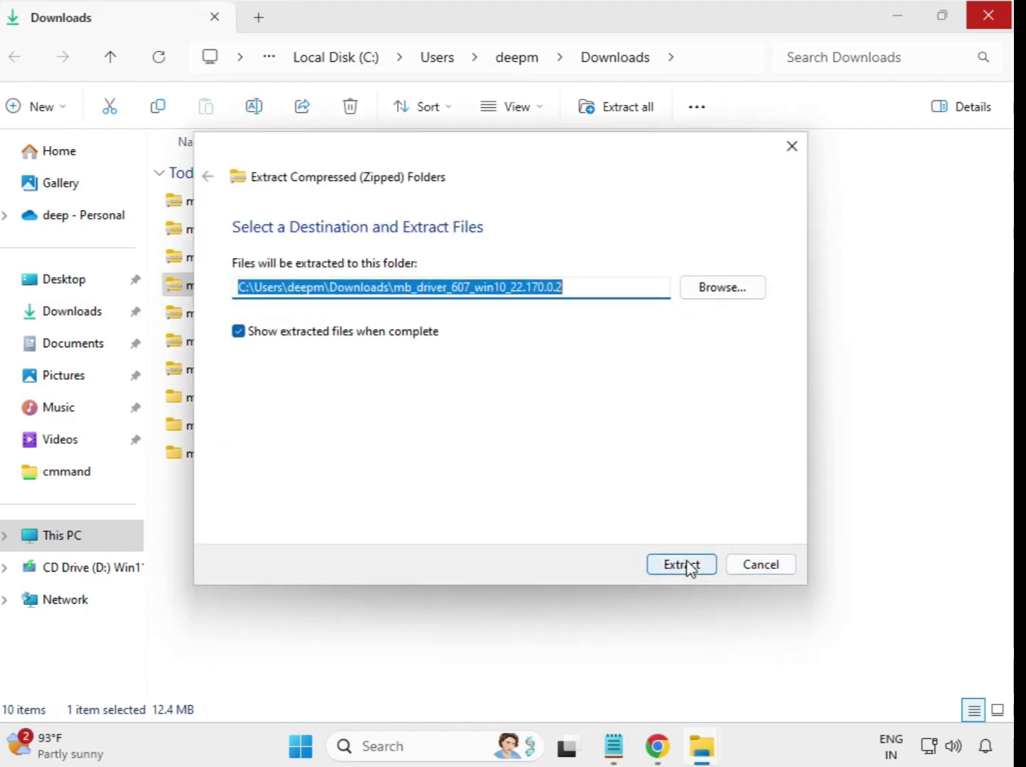
left_click(686, 567)
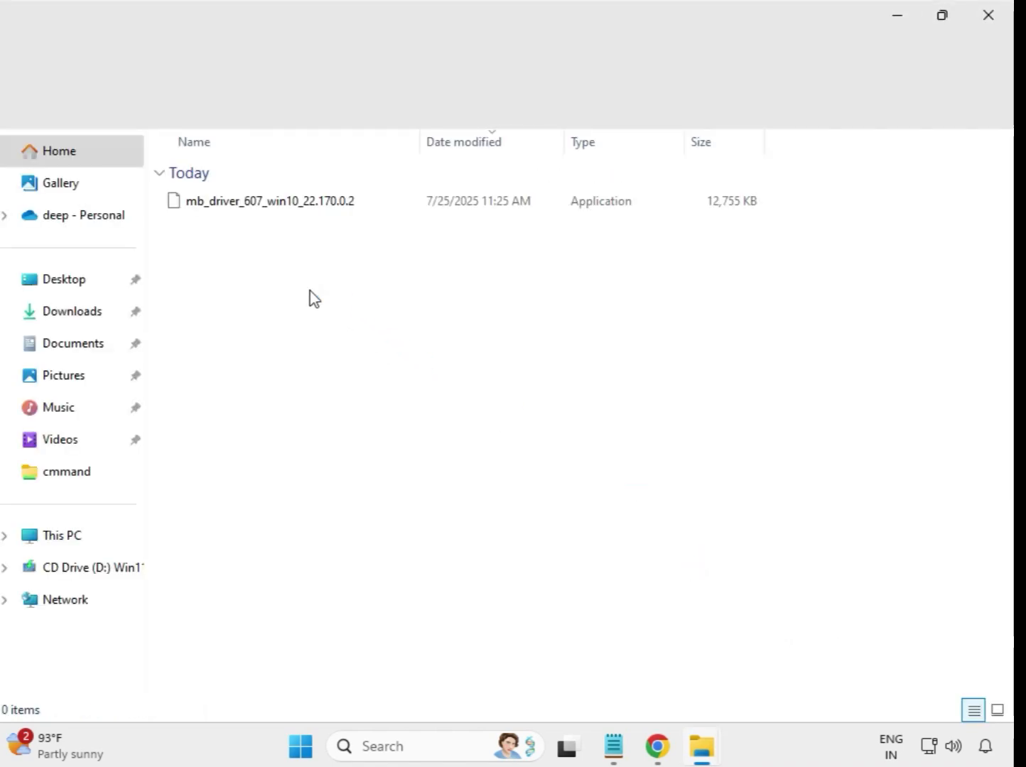
left_click(1002, 14)
Step: Extract the mb_driver_612_realtekdch_6.0.9800.1 archive to its default folder and close the extracted window
left_click(294, 325)
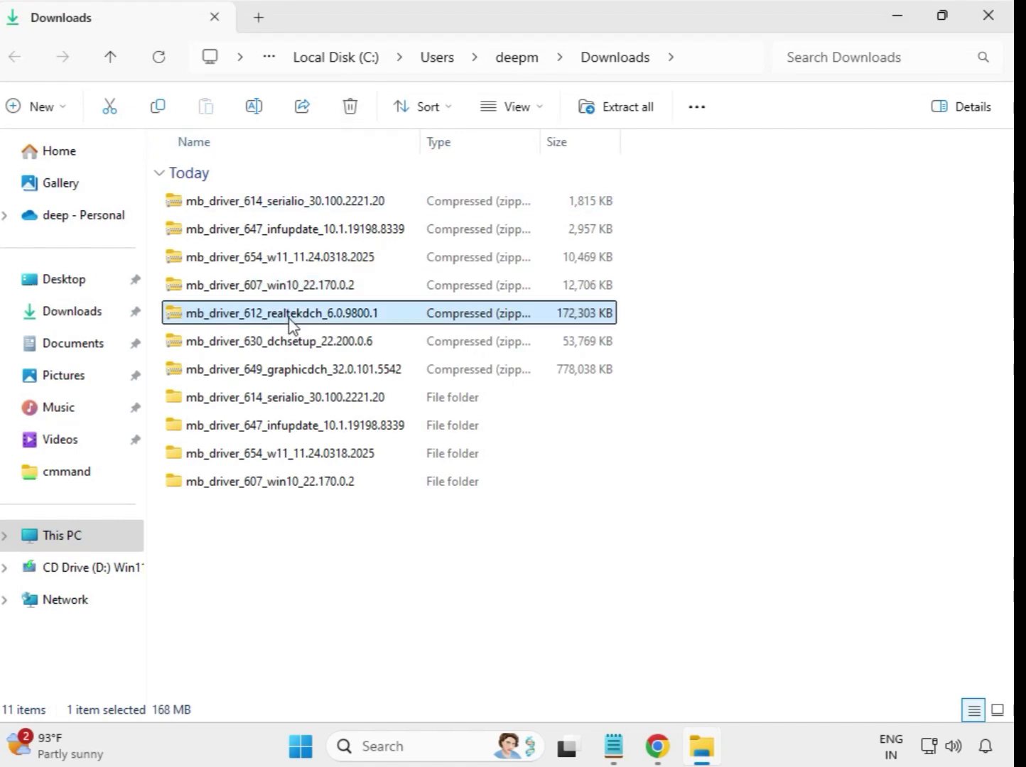
right_click(294, 326)
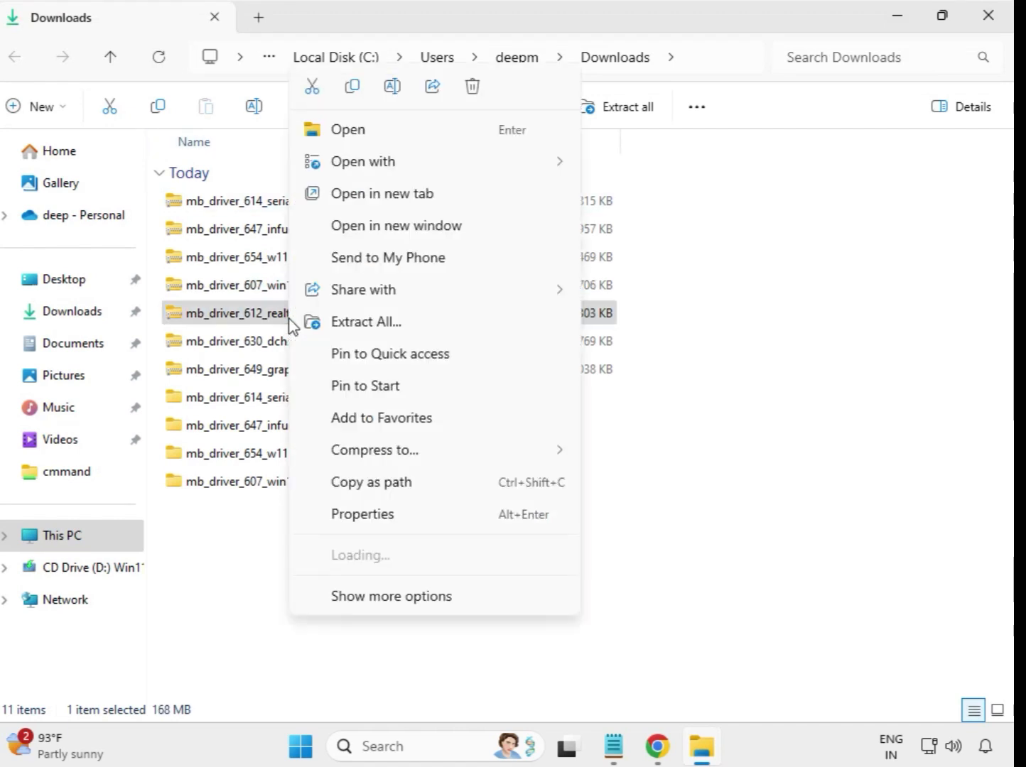
left_click(396, 325)
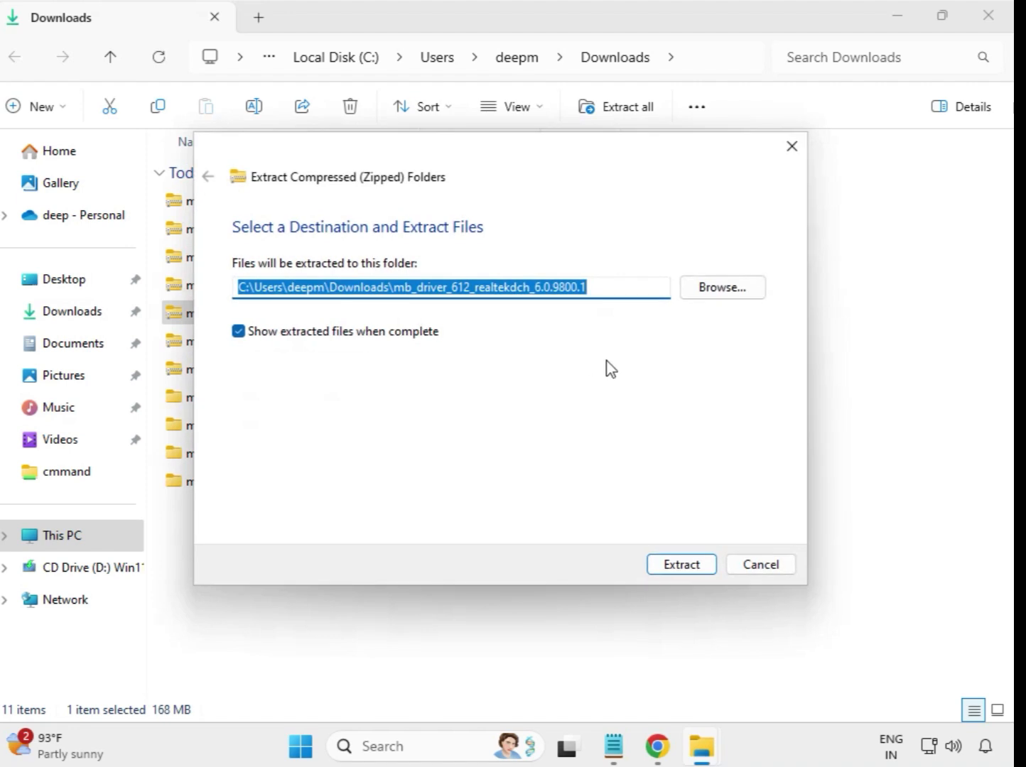
left_click(671, 566)
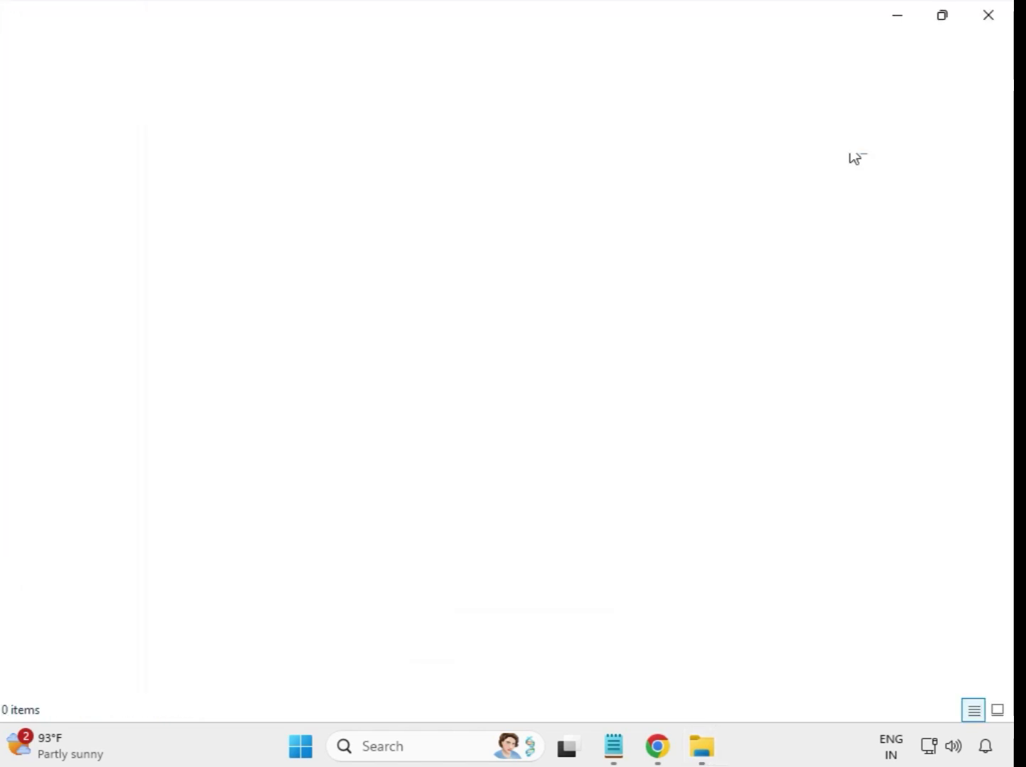
left_click(988, 16)
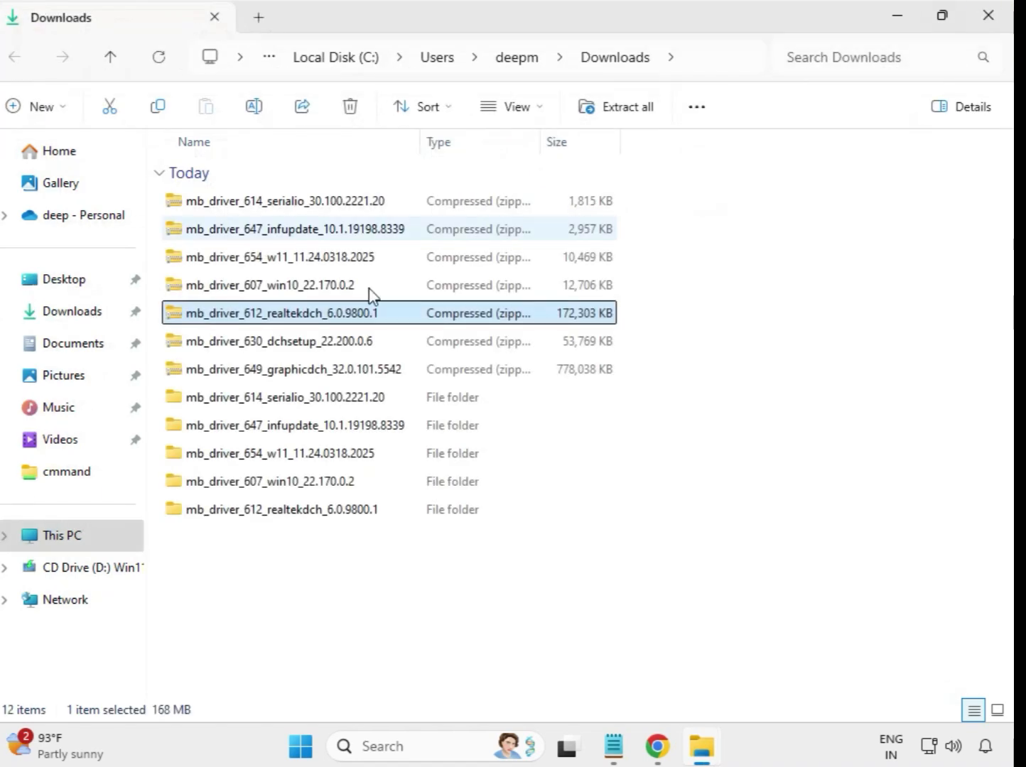
Step: Extract the mb_driver_630_dchsetup_22.200.0.6 archive to its default folder and close the extracted window
left_click(283, 347)
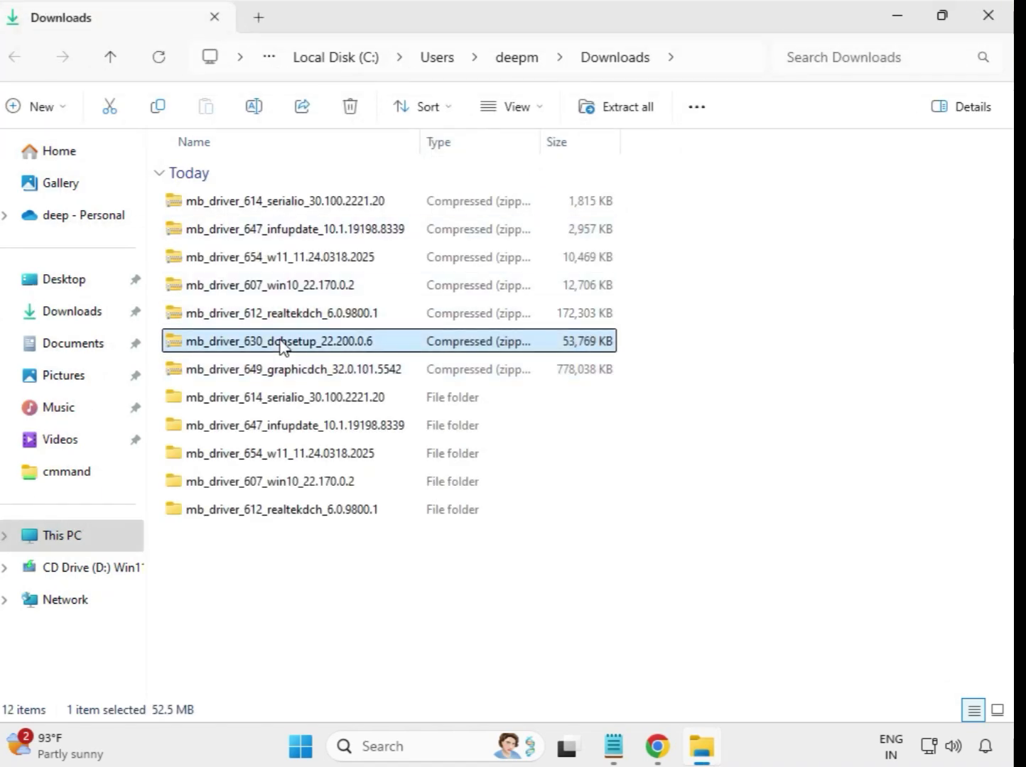
right_click(283, 347)
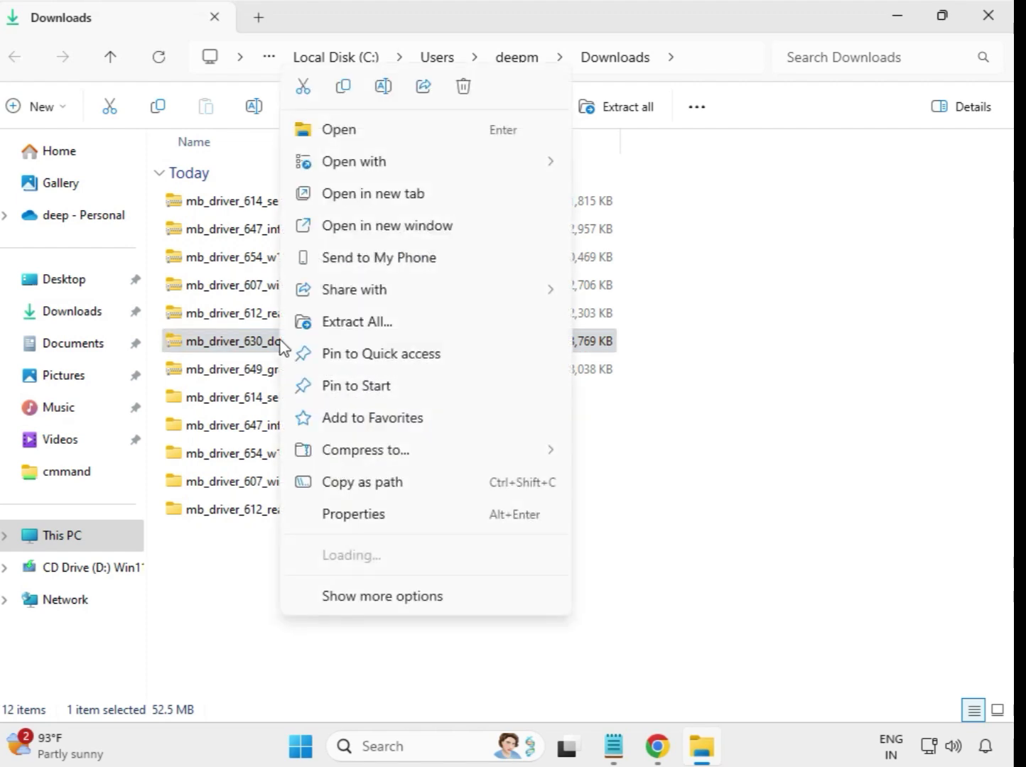
left_click(355, 331)
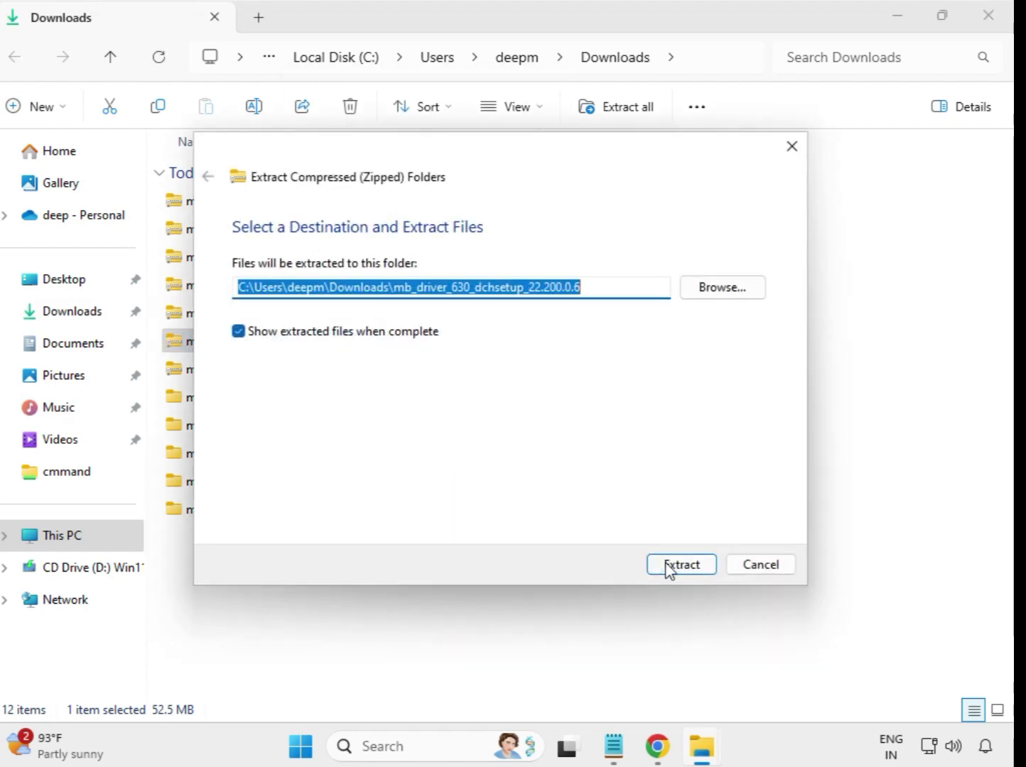
left_click(668, 566)
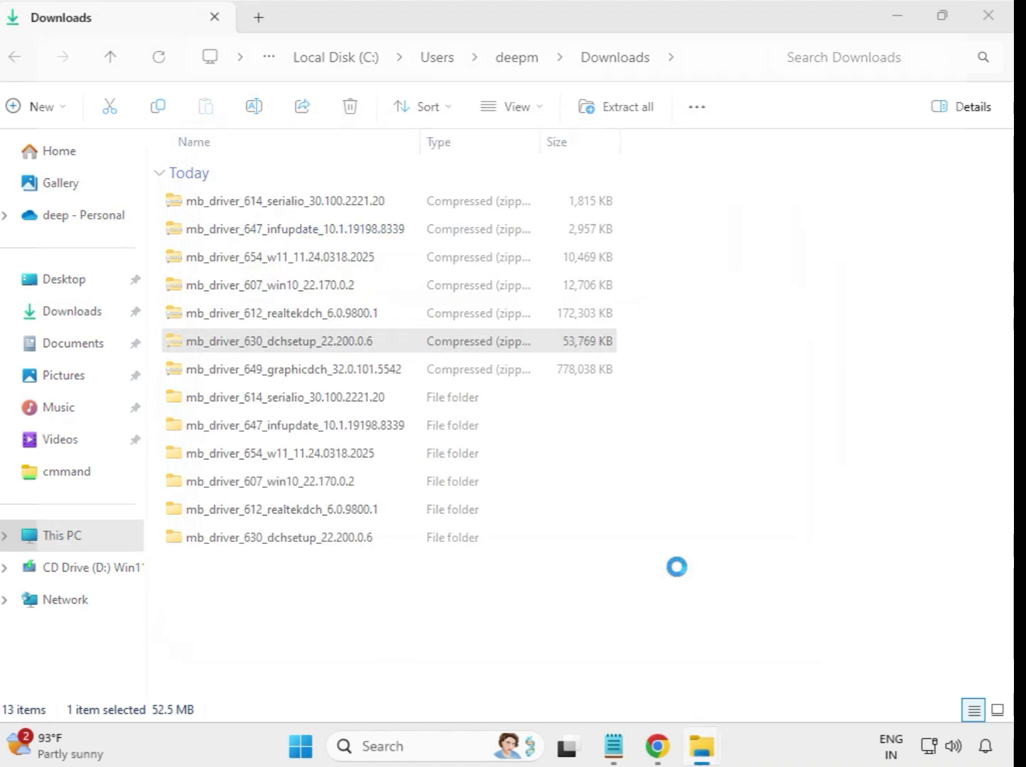
left_click(989, 15)
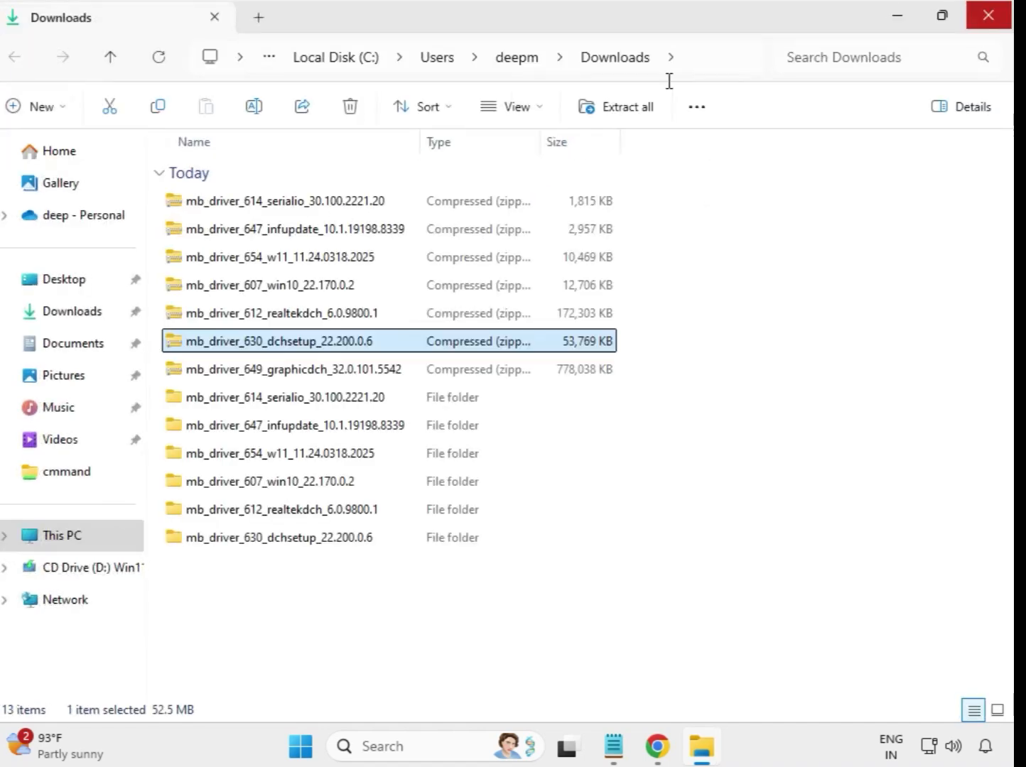
Step: Extract the mb_driver_649_graphicdch_32.0.101.5542 archive to its default folder and close the extracted window
left_click(311, 376)
right_click(311, 381)
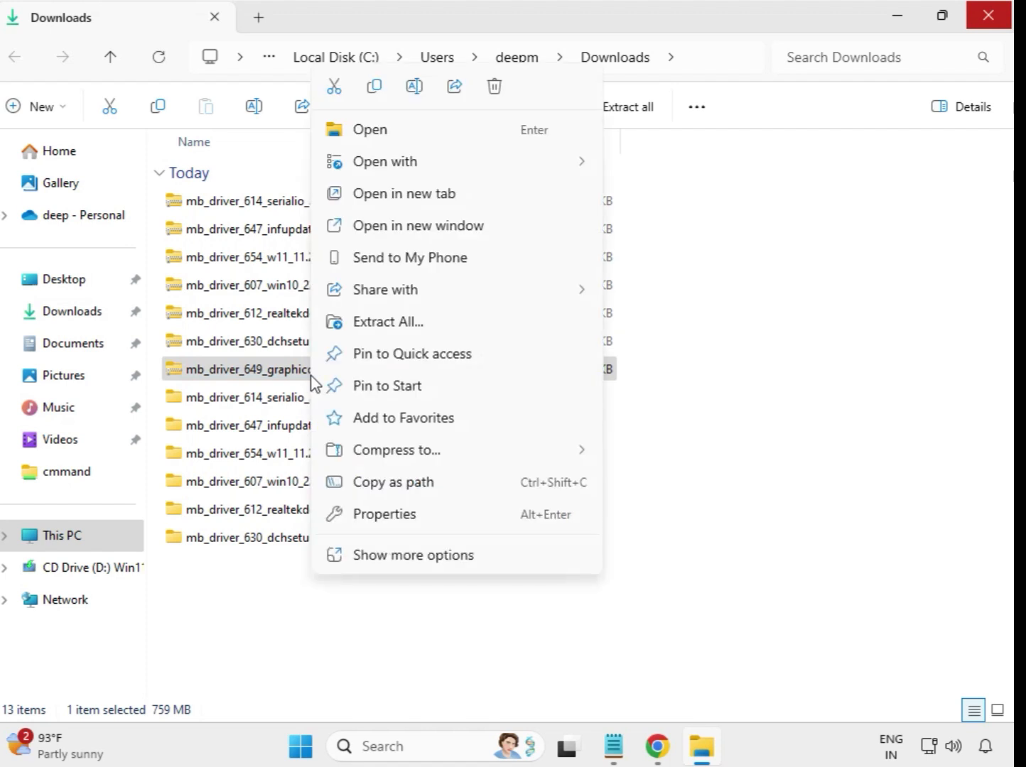
left_click(403, 325)
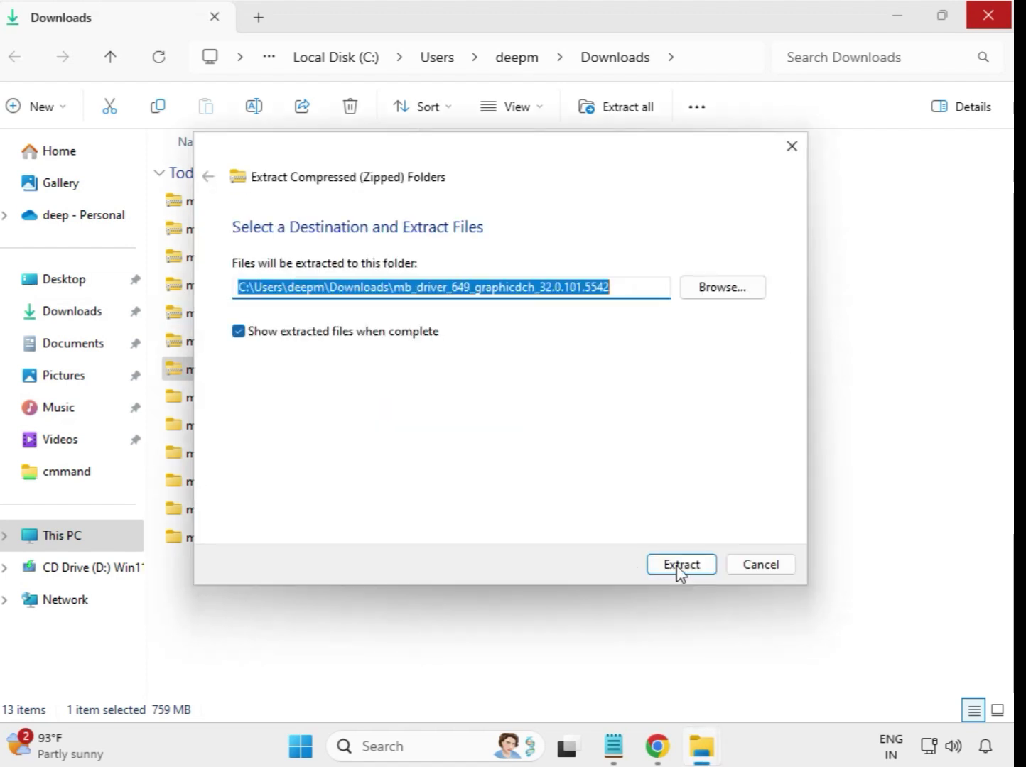
left_click(680, 568)
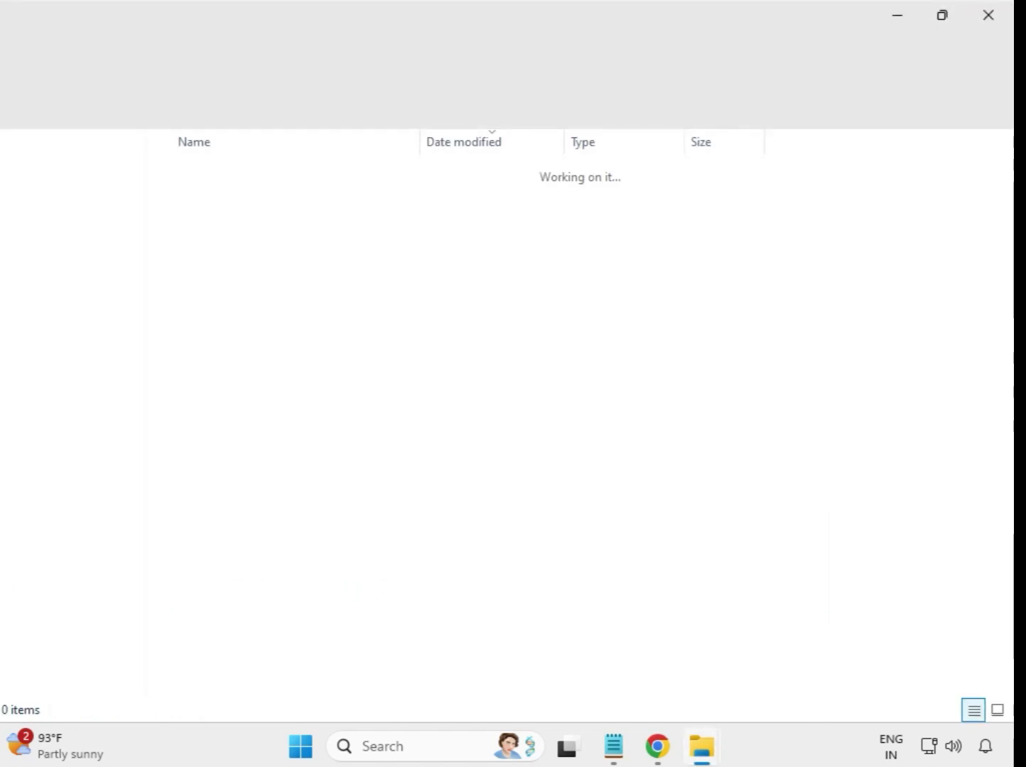
left_click(988, 15)
Step: Refresh the Downloads folder listing, then briefly select all seven extracted driver folders and clear the selection
left_click(650, 602)
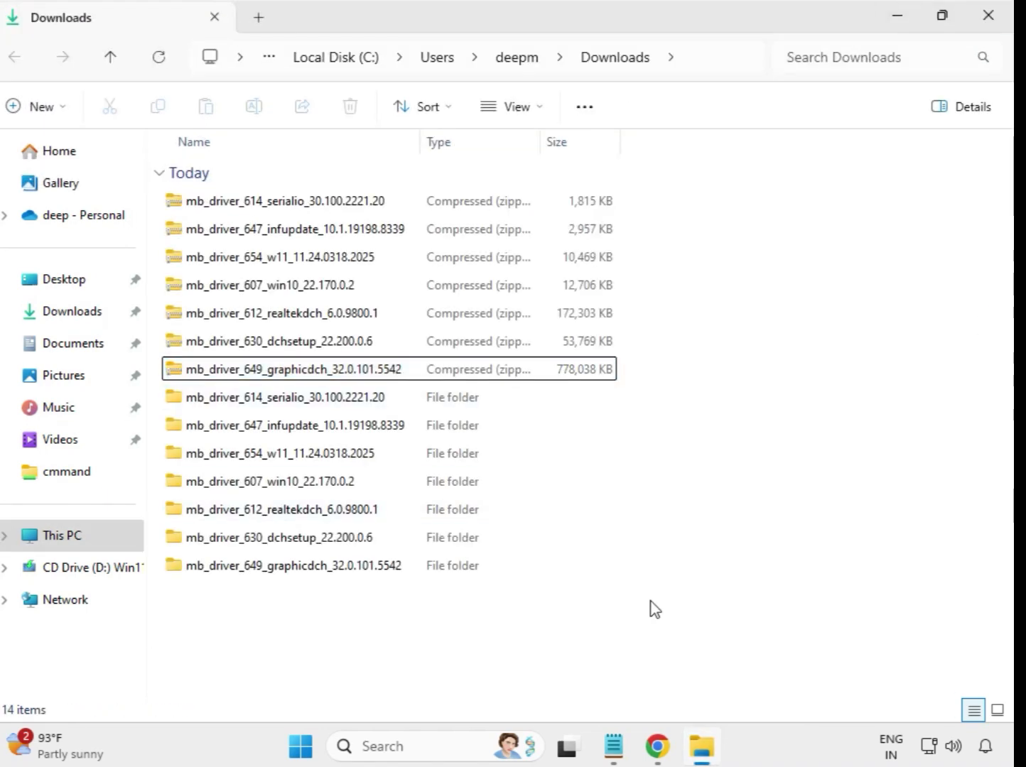
right_click(379, 613)
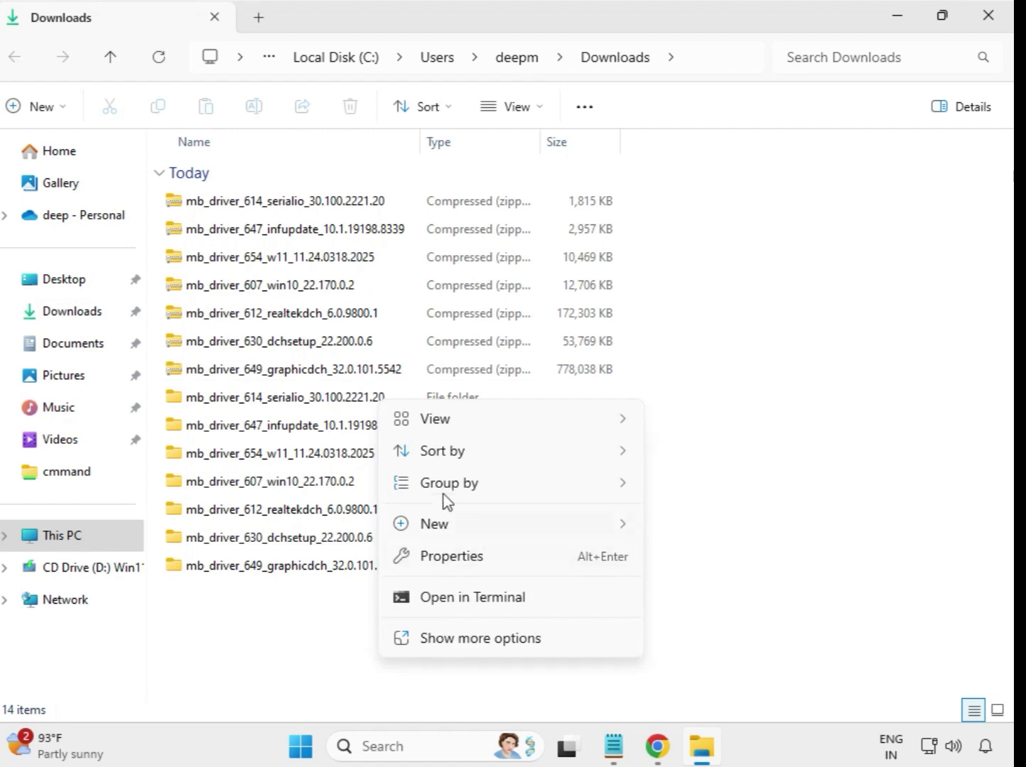
left_click(492, 639)
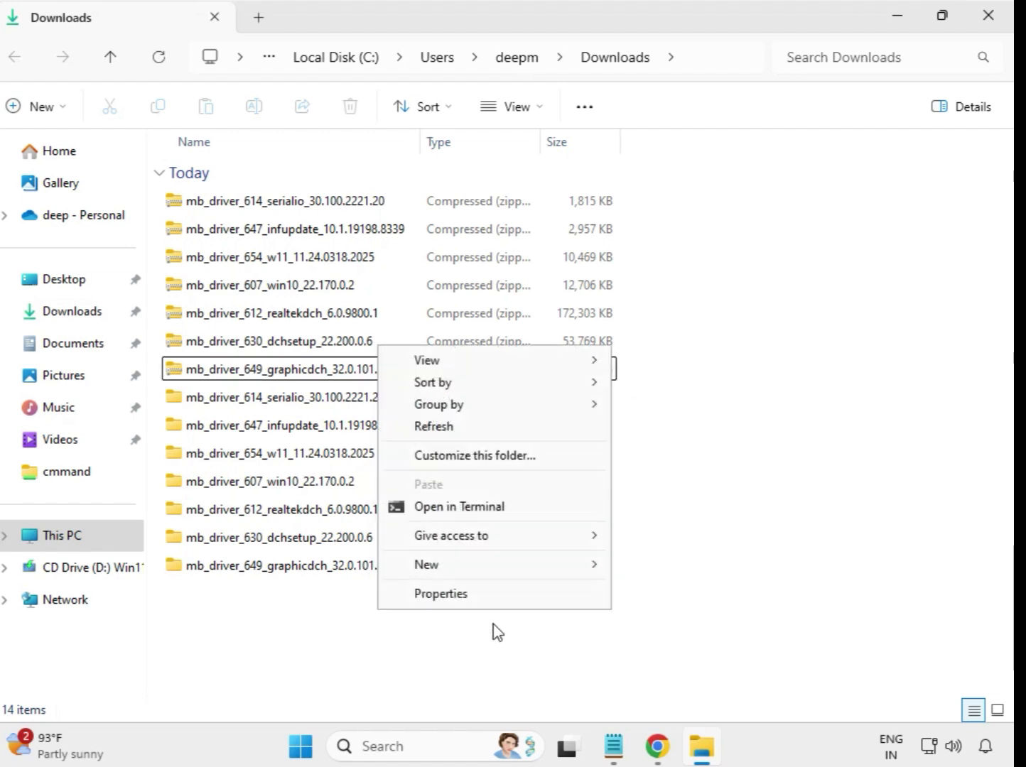
left_click(442, 428)
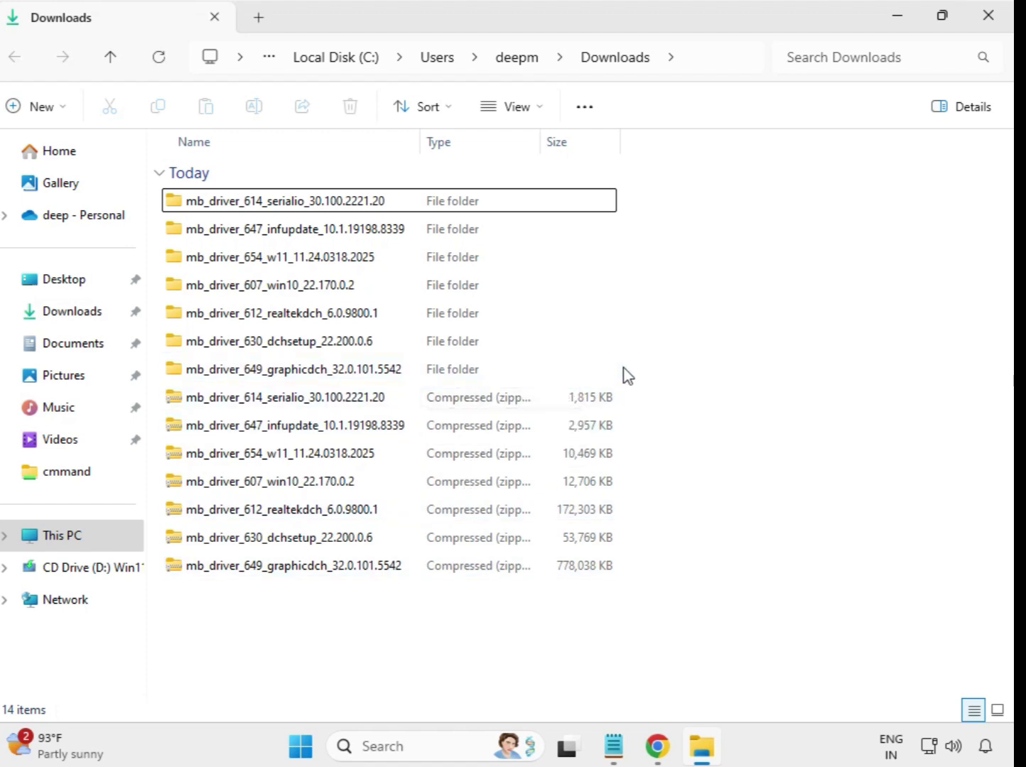
left_click_drag(625, 368, 389, 194)
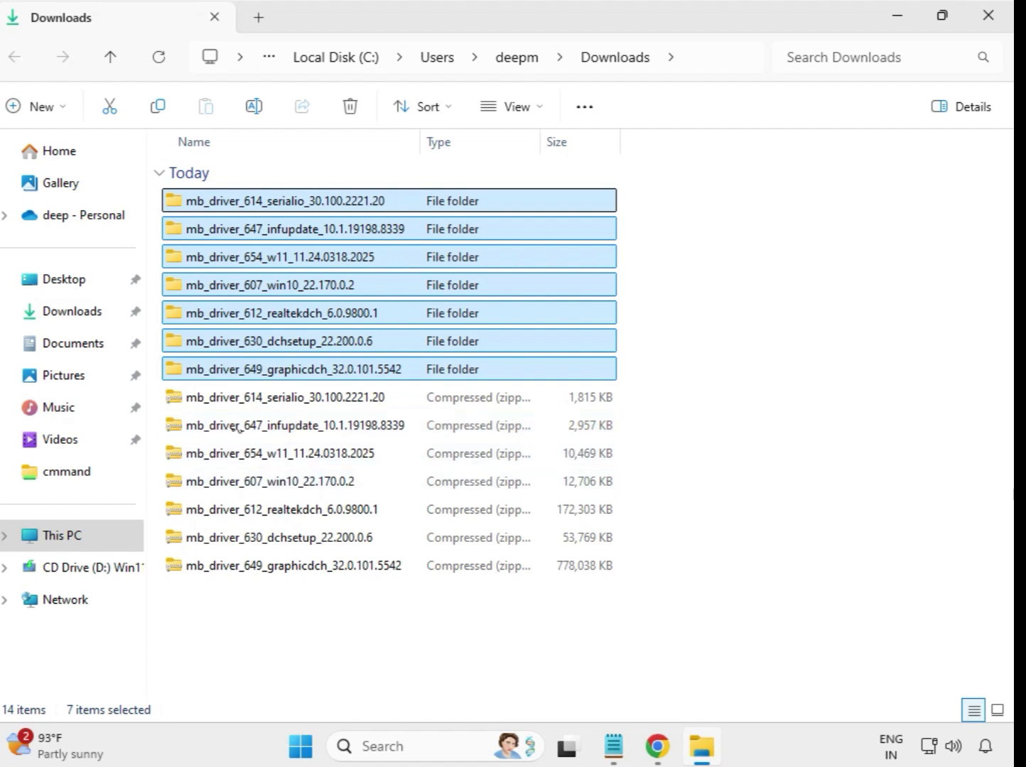
left_click(652, 245)
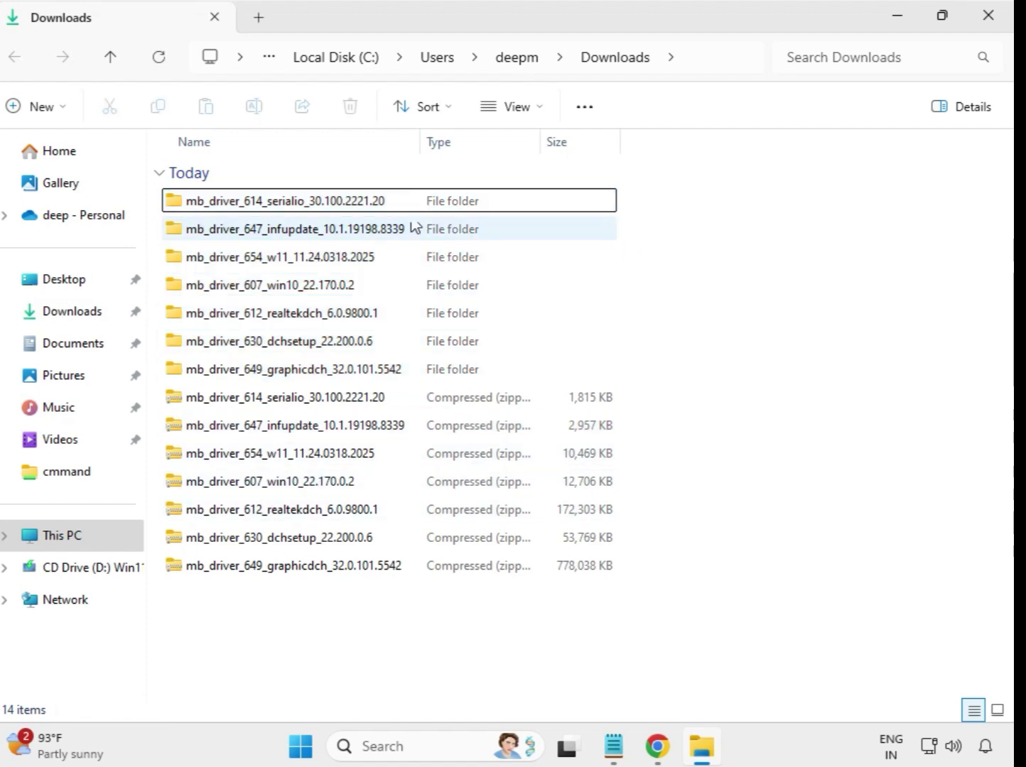
Step: Run the mb_driver_614_serialio_30.100.2221.20 installer as administrator, allow it to make changes, and return to the Downloads folder
double_click(285, 202)
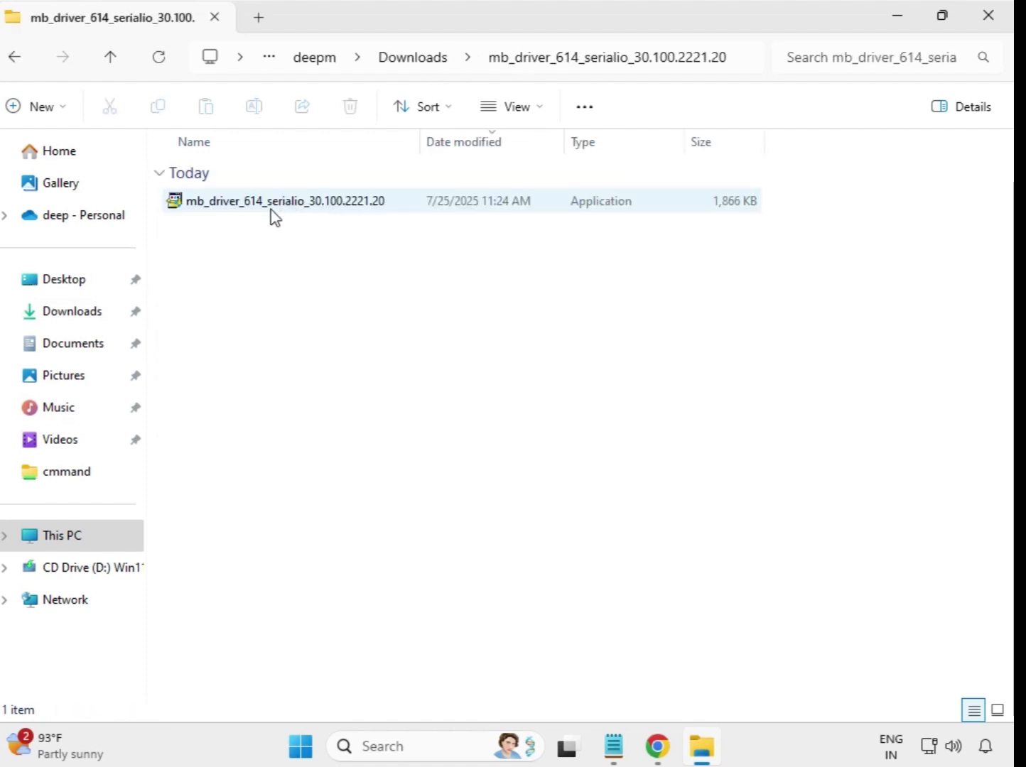
left_click(274, 206)
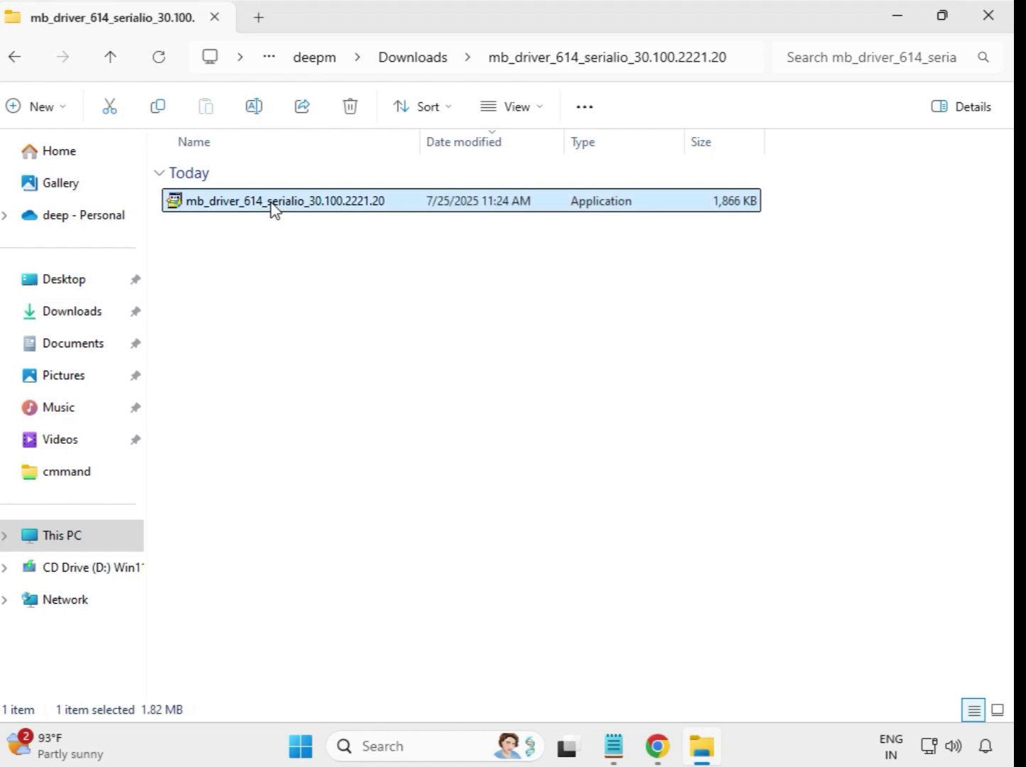
right_click(274, 210)
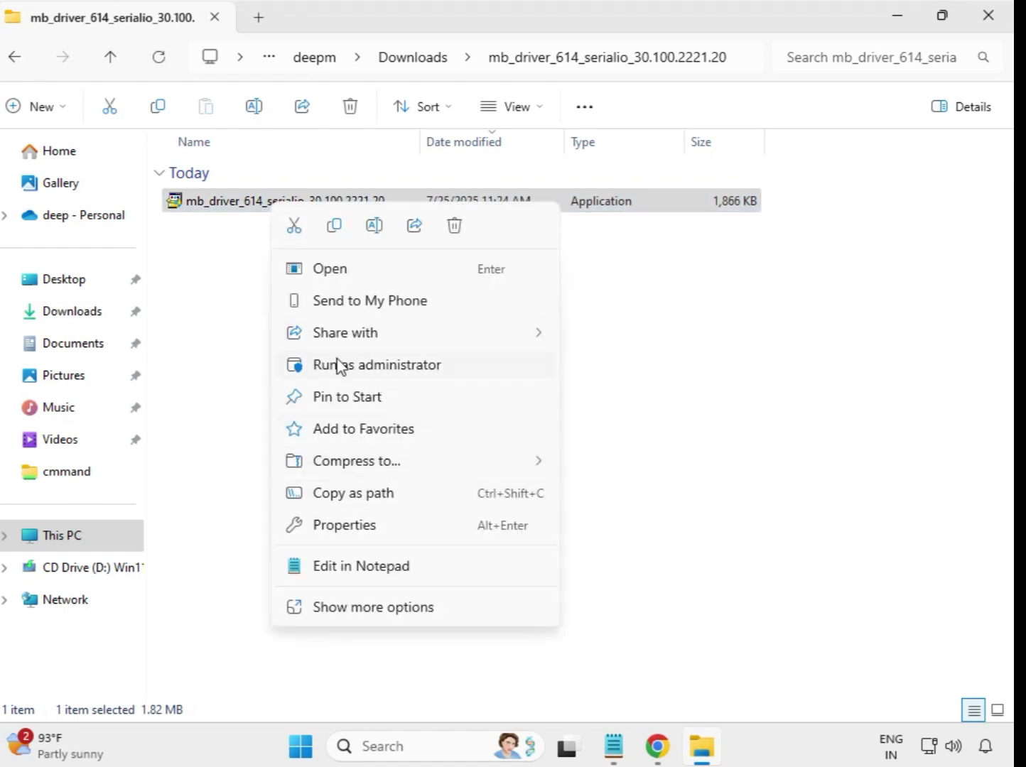
left_click(360, 366)
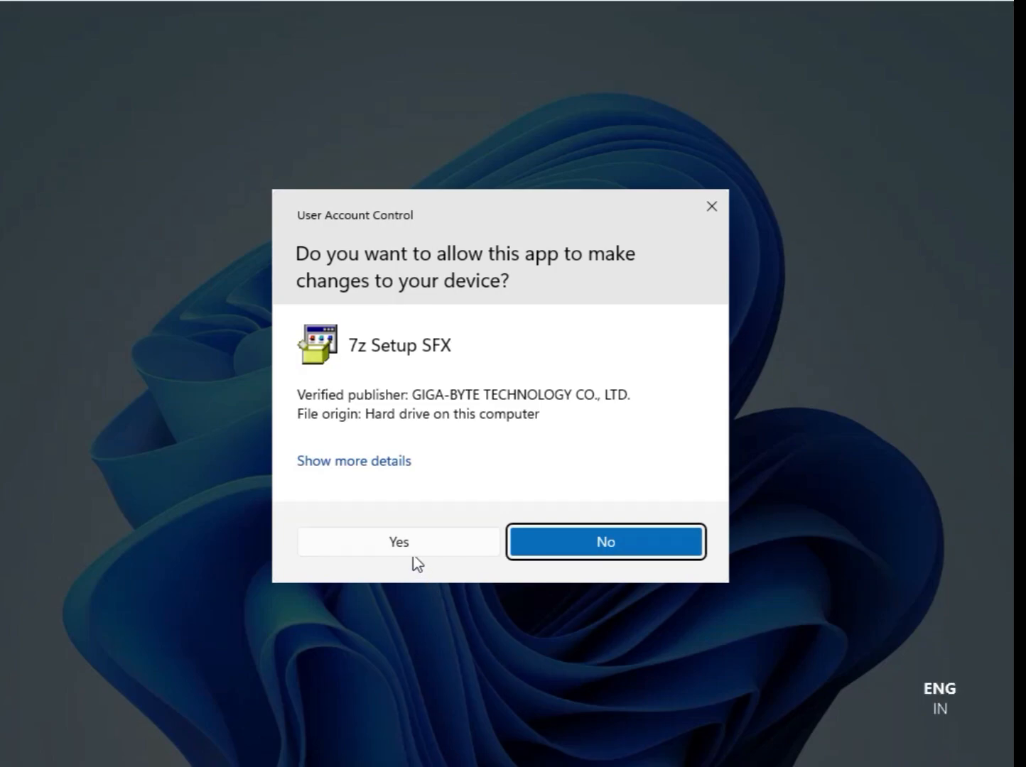
left_click(412, 544)
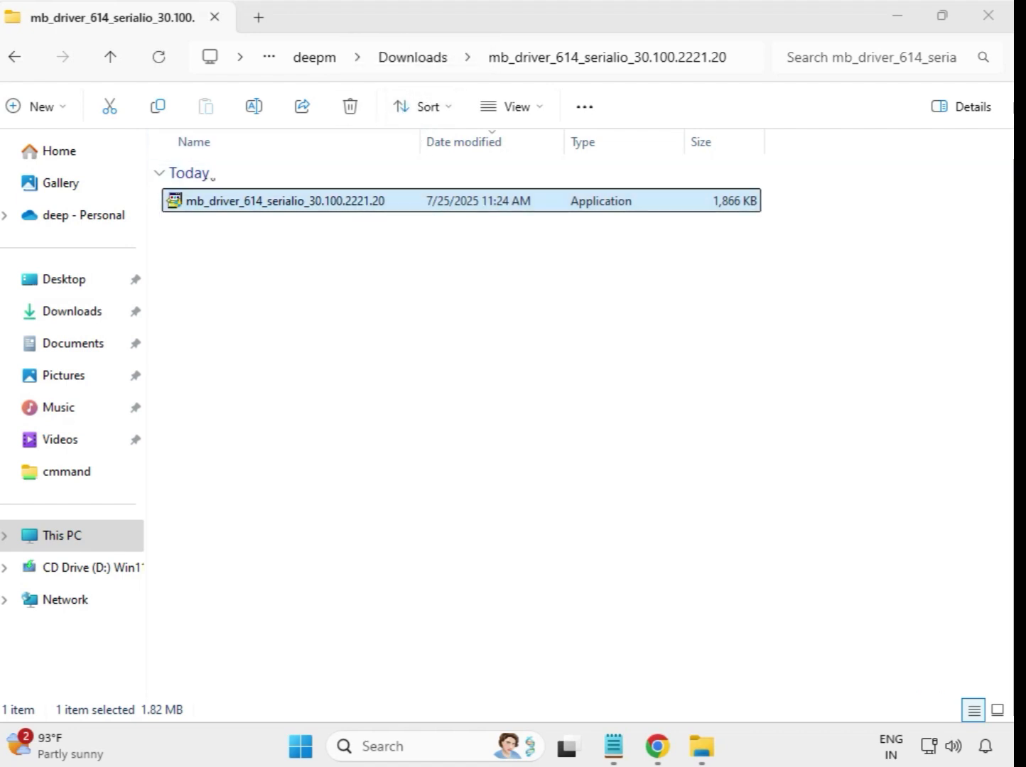
left_click(19, 61)
left_click(16, 59)
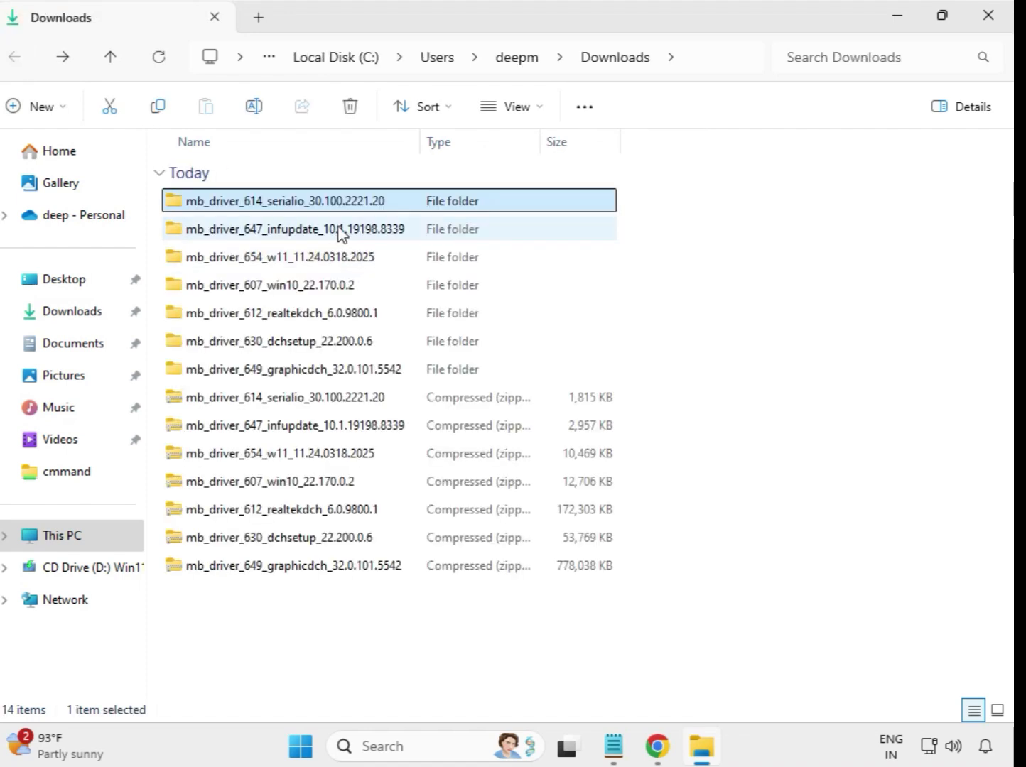
Step: Run the mb_driver_647_infupdate_10.1.19198.8339 installer as administrator, allow it to make changes, and return to the Downloads folder
double_click(339, 231)
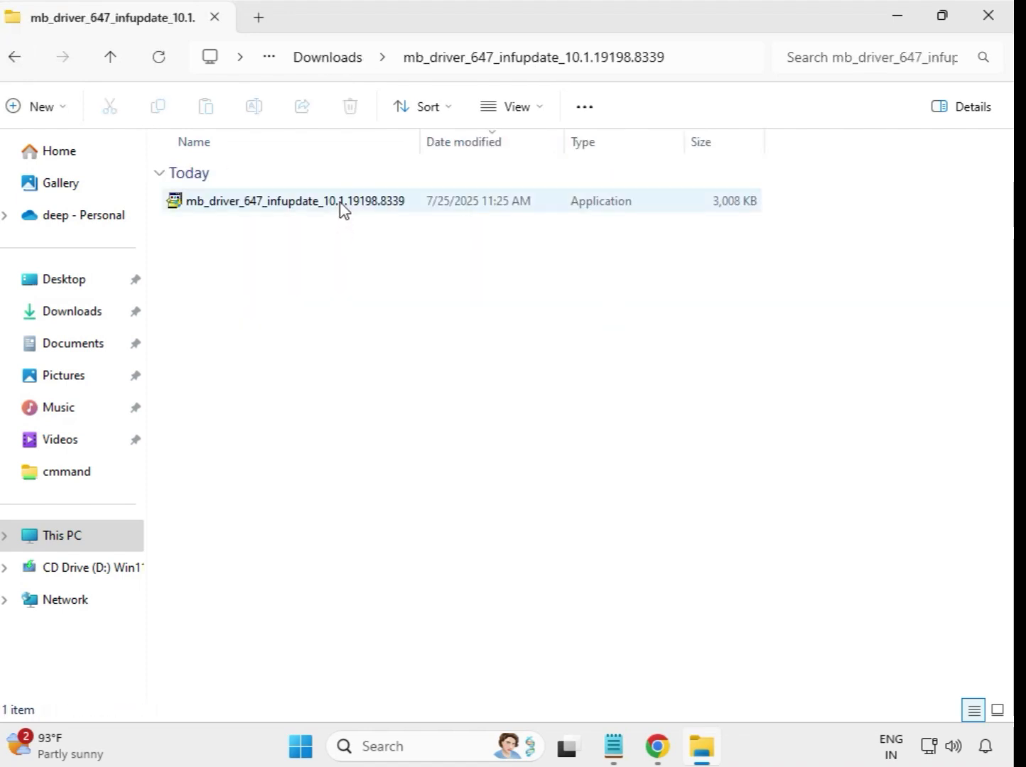
left_click(341, 208)
right_click(341, 208)
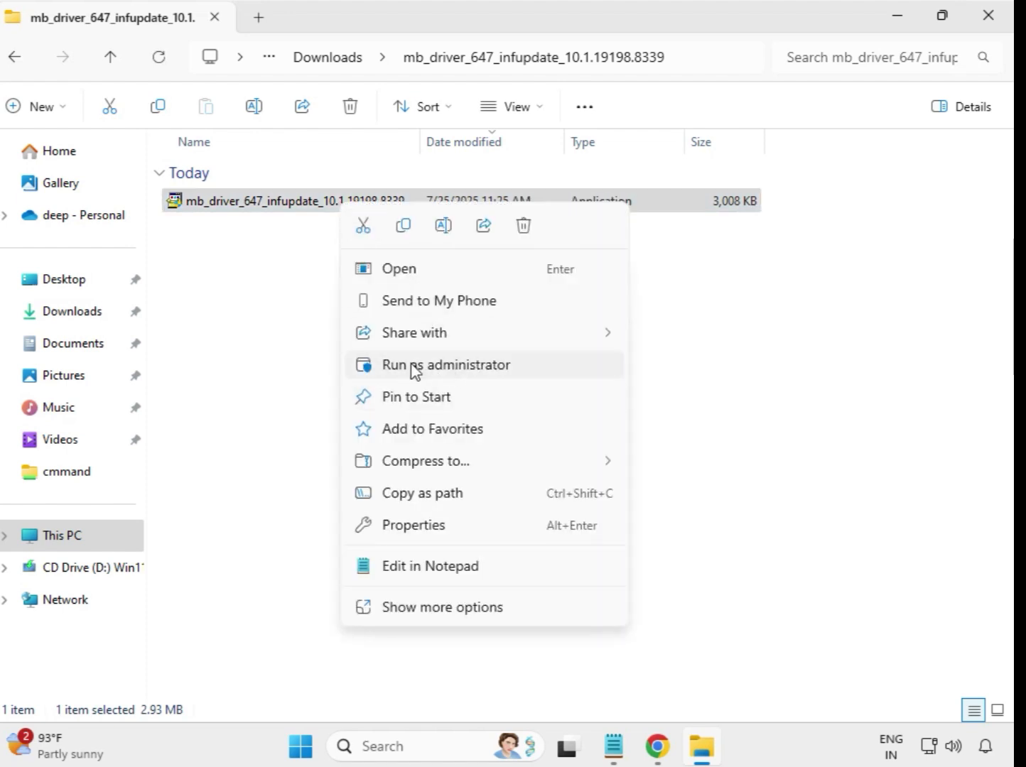
left_click(447, 366)
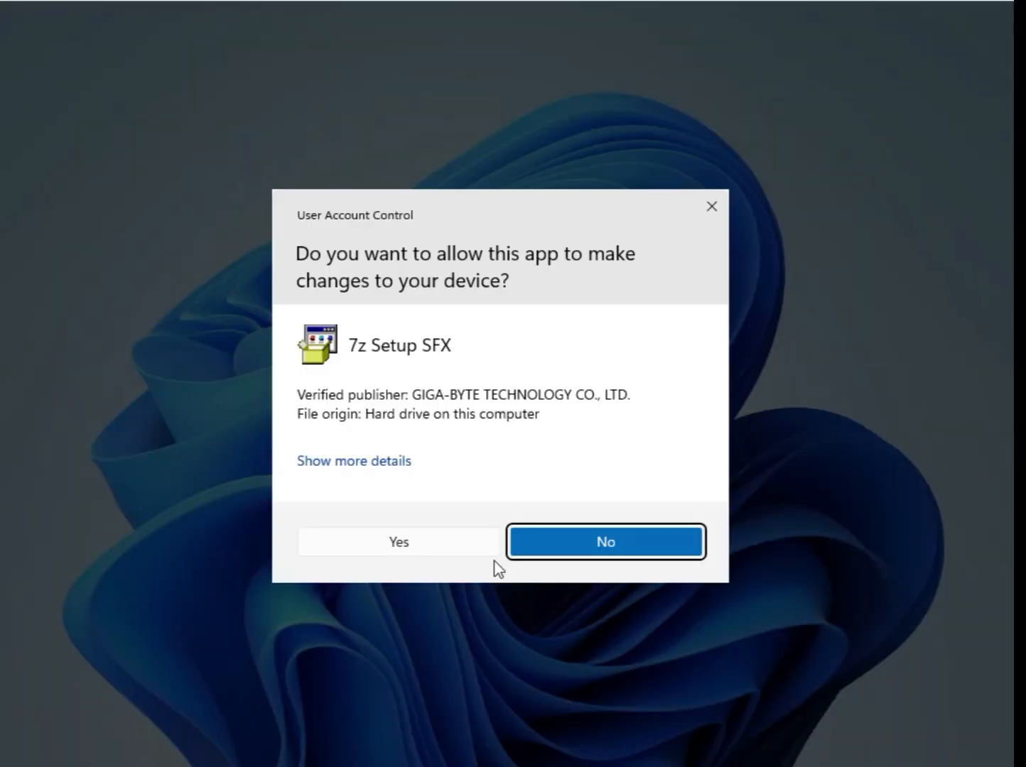
left_click(467, 549)
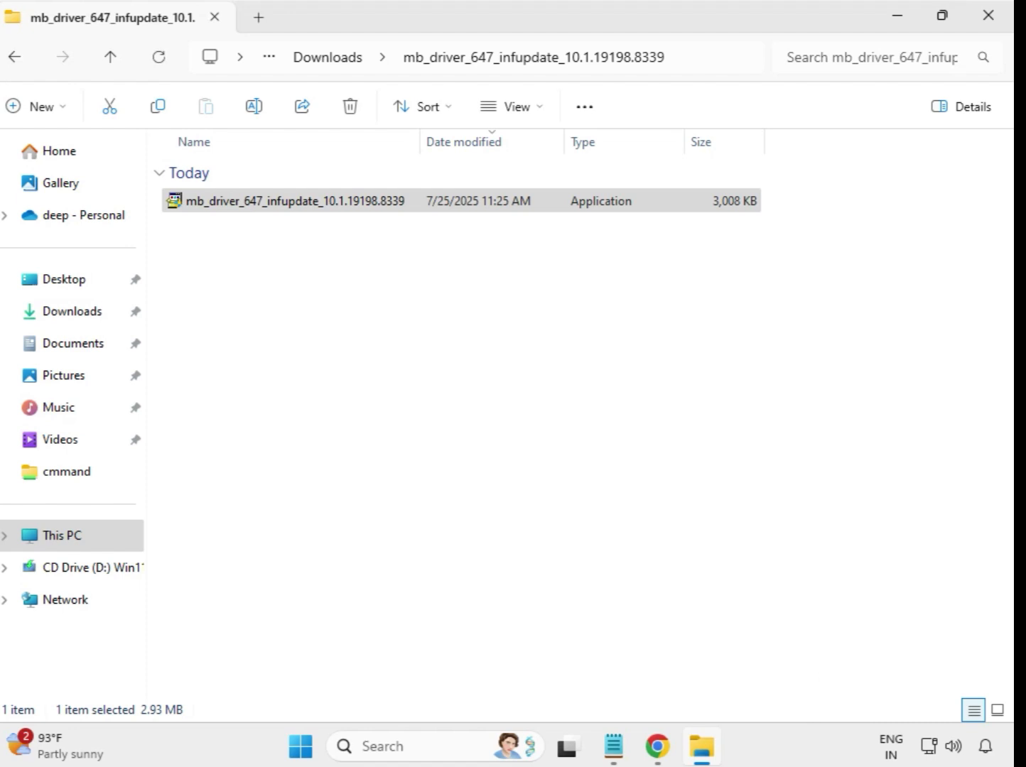
left_click(309, 65)
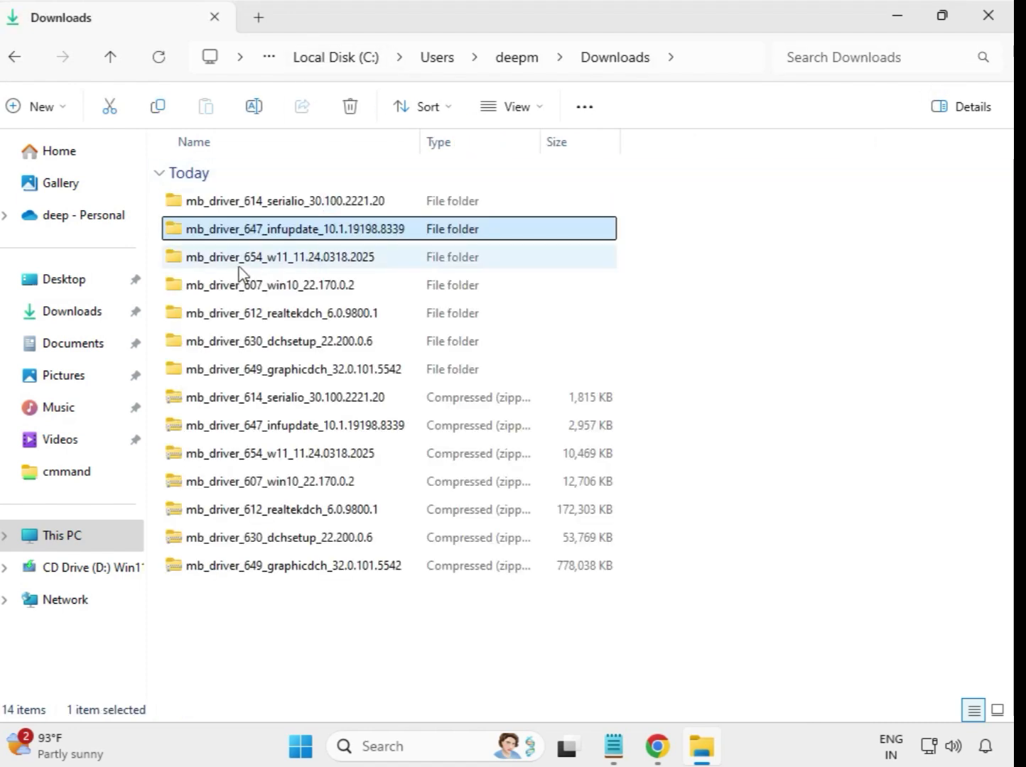
Step: Run the mb_driver_654_w11_11.24.0318.2025 installer as administrator, allow it to make changes, and return to the Downloads folder
double_click(288, 262)
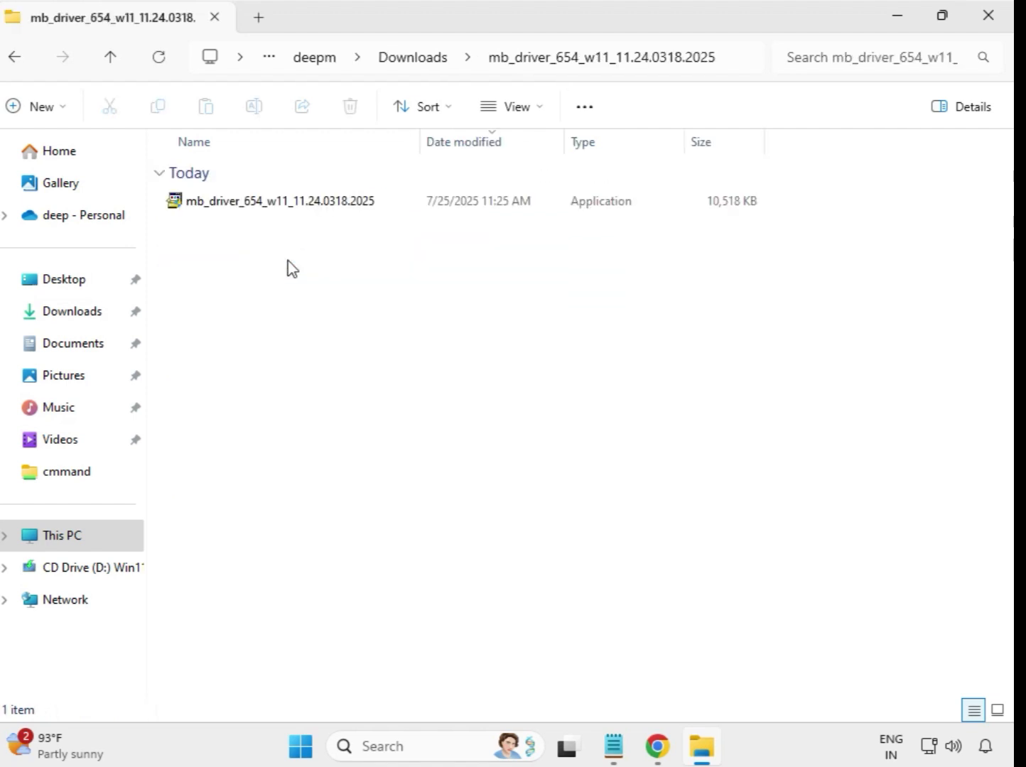
left_click(298, 208)
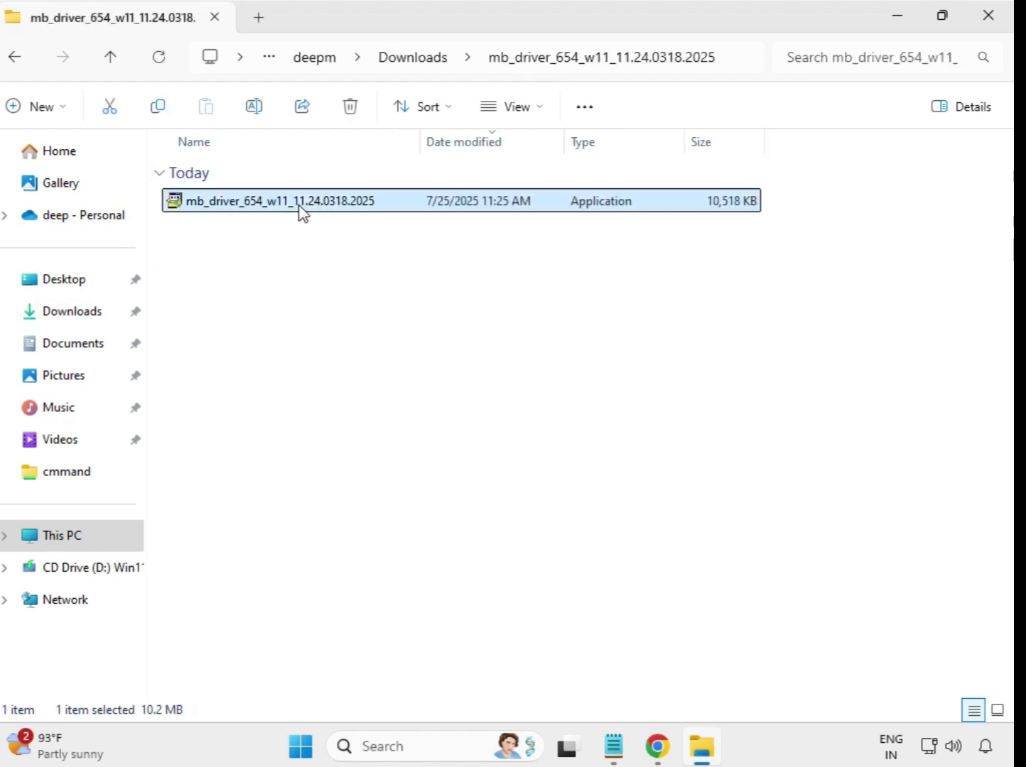
right_click(299, 208)
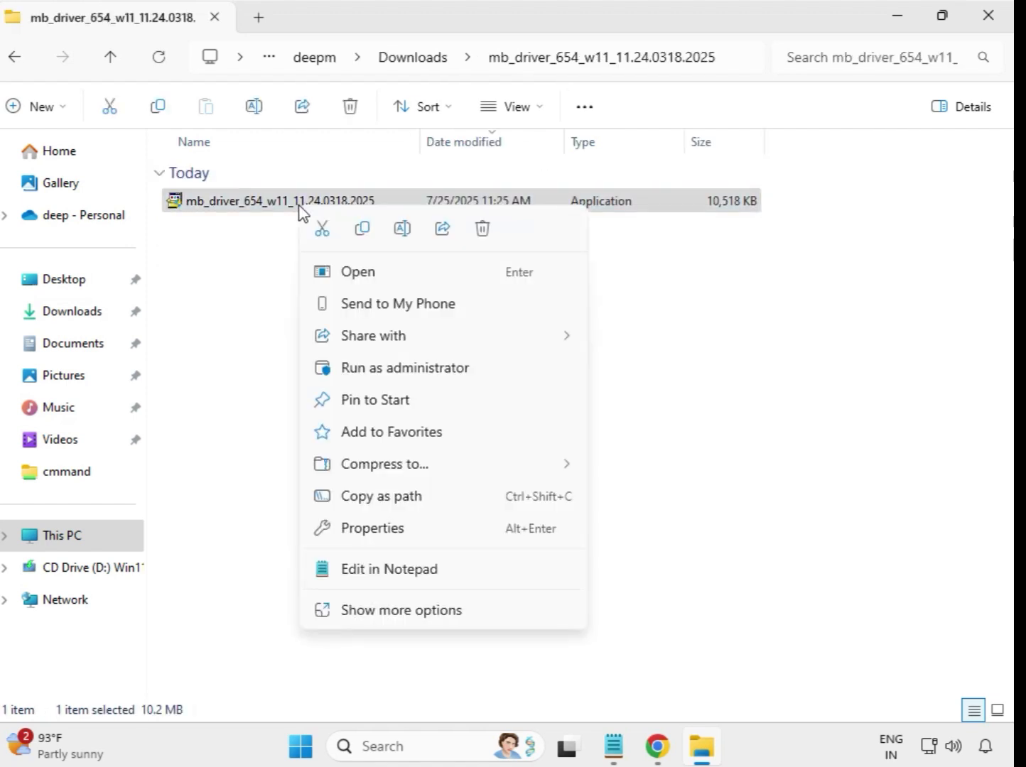
left_click(397, 369)
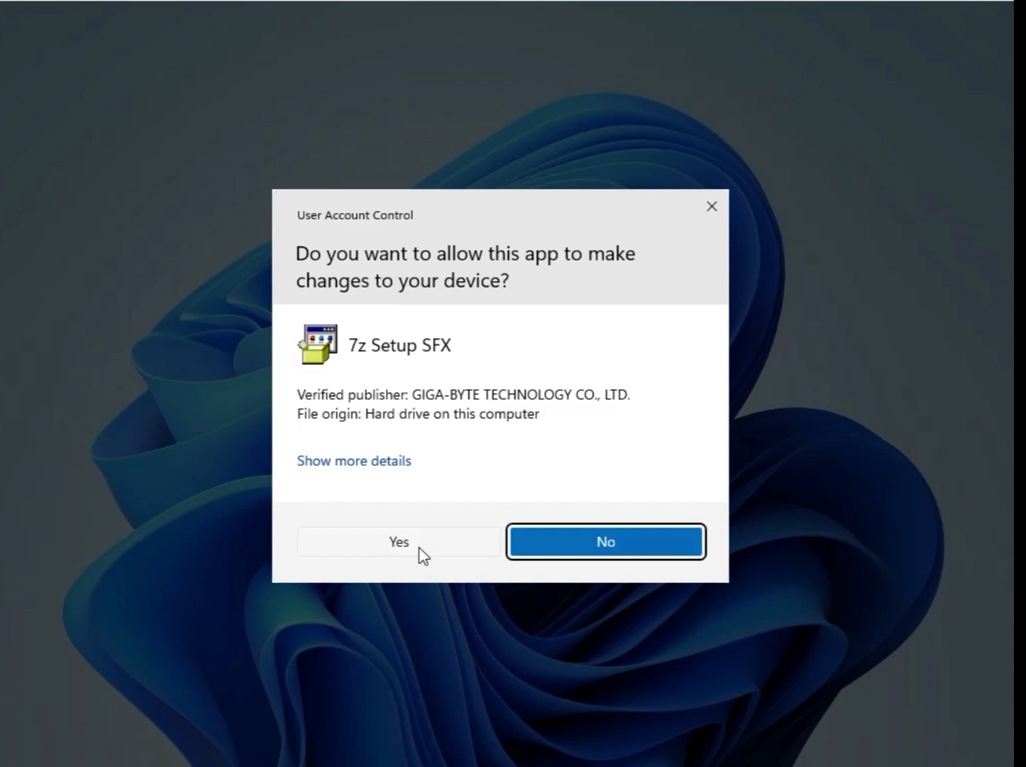
left_click(420, 553)
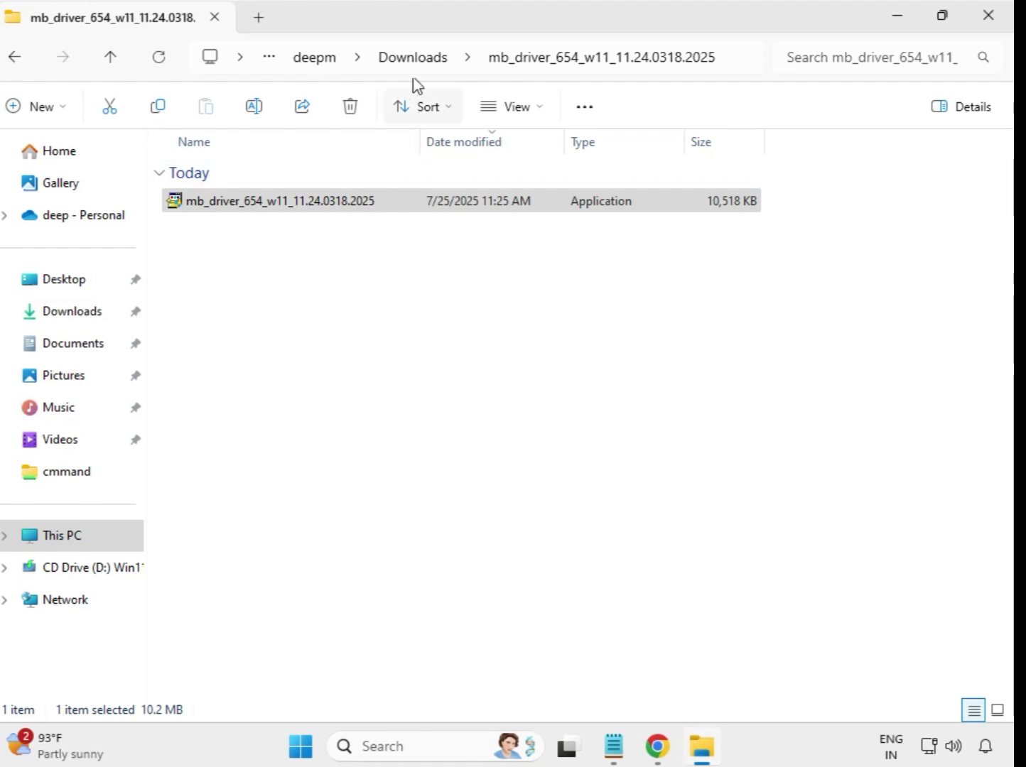
left_click(417, 60)
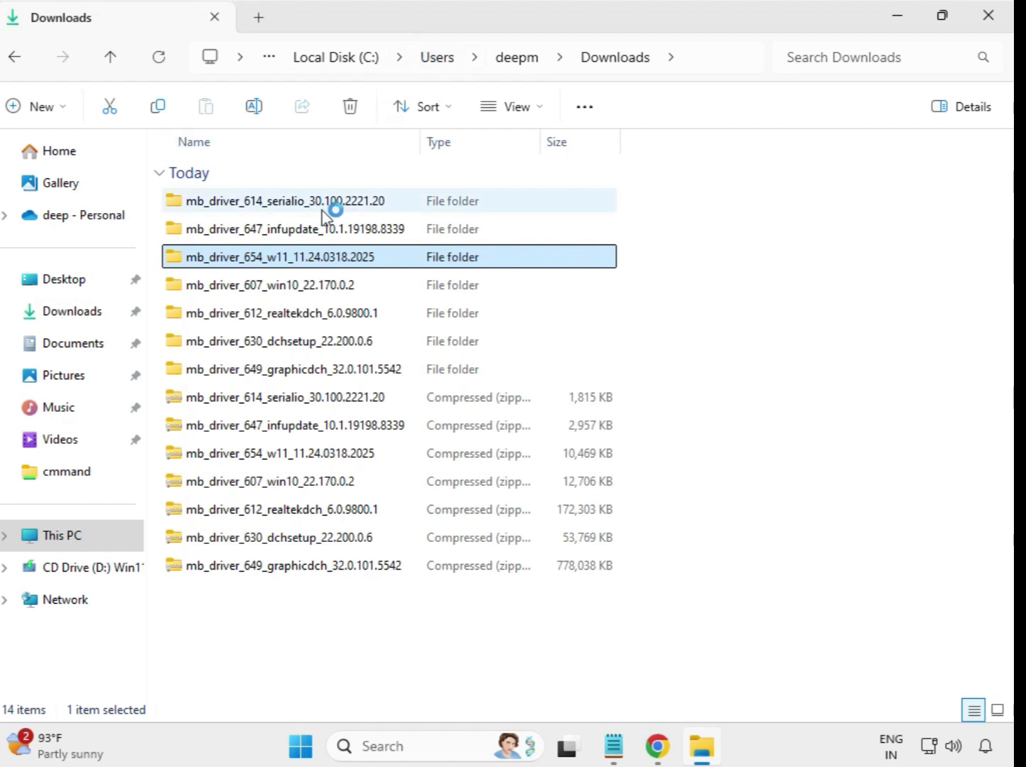
Step: Run the mb_driver_607_win10_22.170.0.2 installer as administrator, allow it to make changes, and return to the Downloads folder
double_click(298, 288)
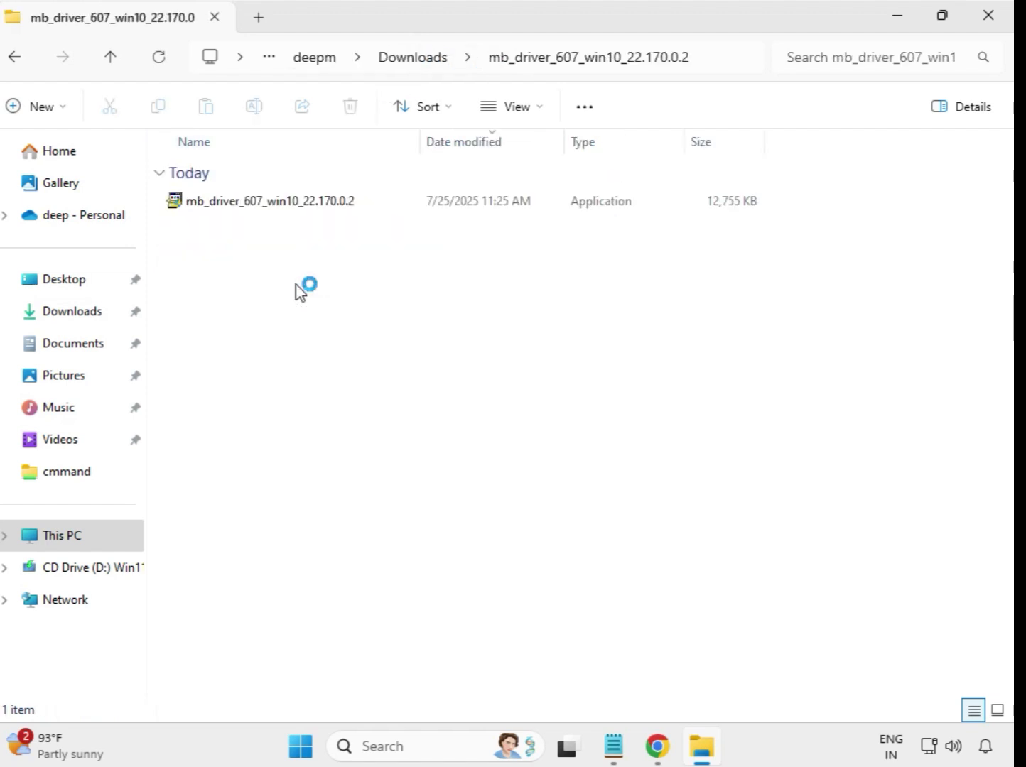
left_click(283, 211)
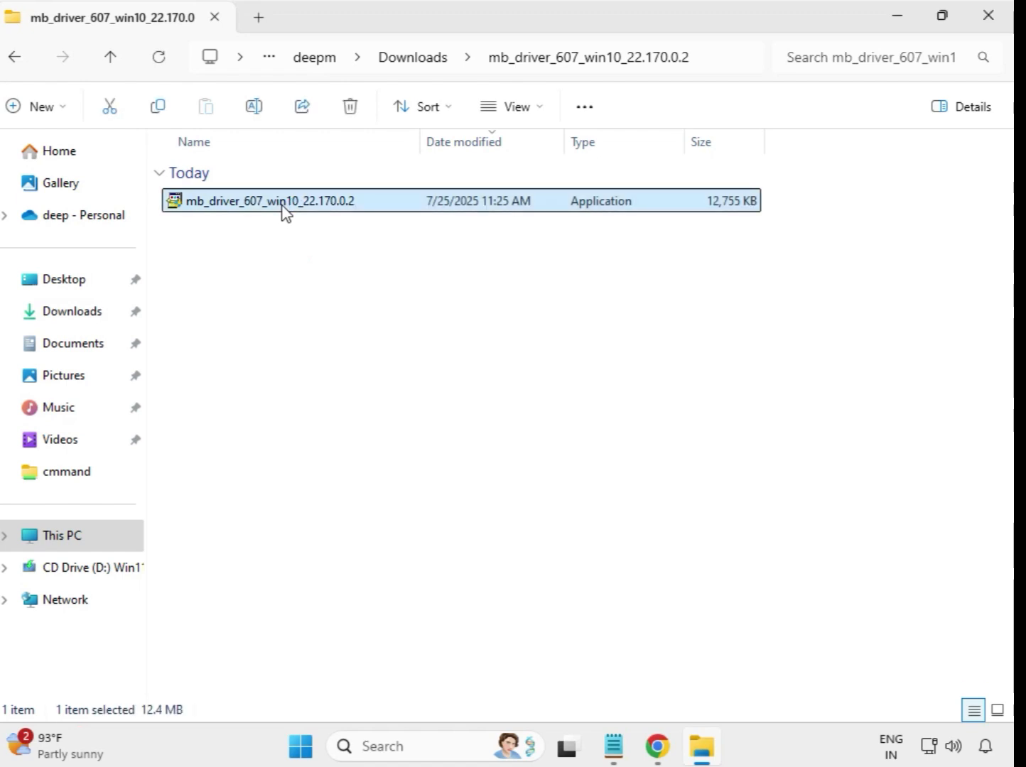
right_click(283, 210)
left_click(370, 372)
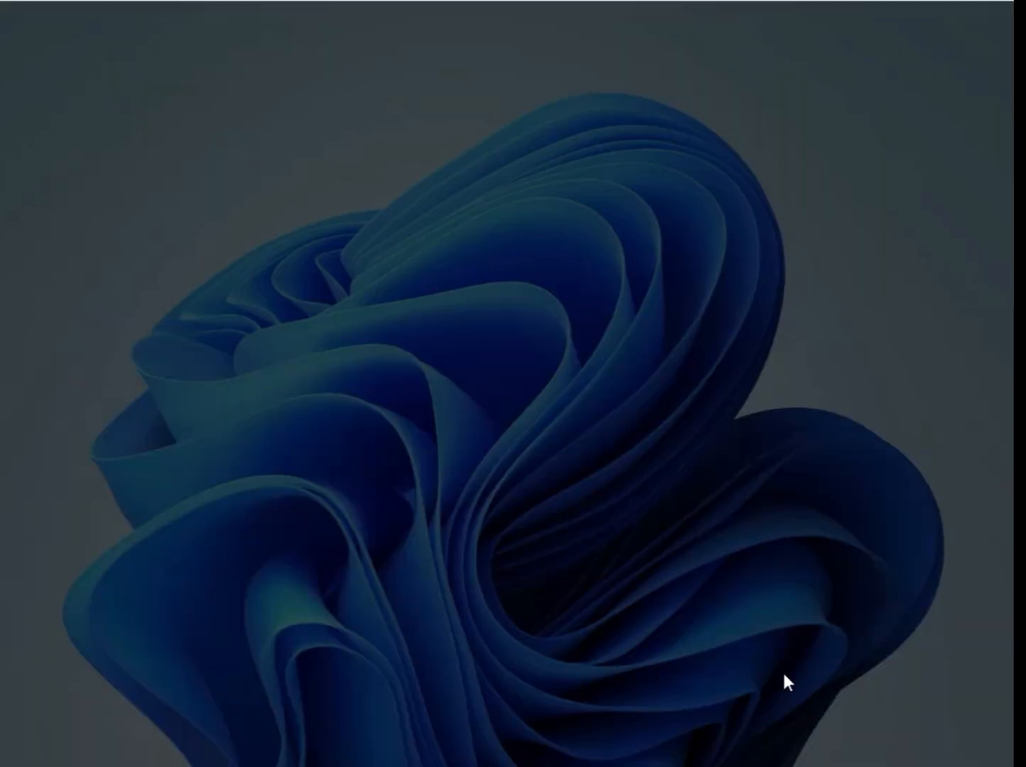
left_click(422, 546)
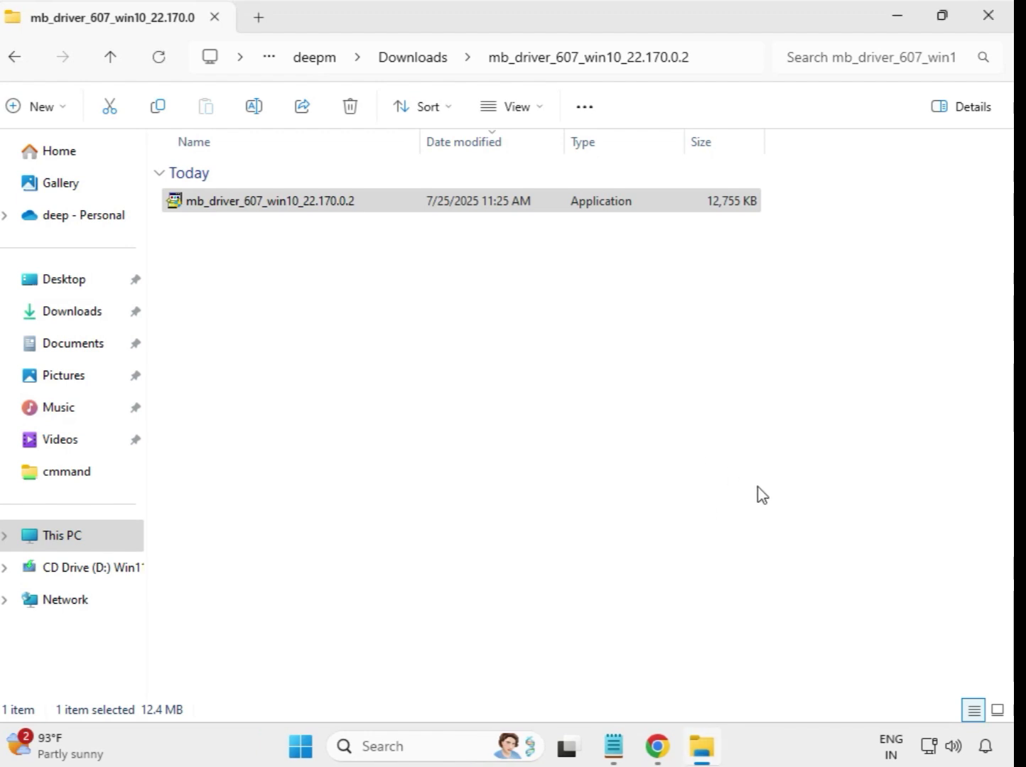
left_click(412, 58)
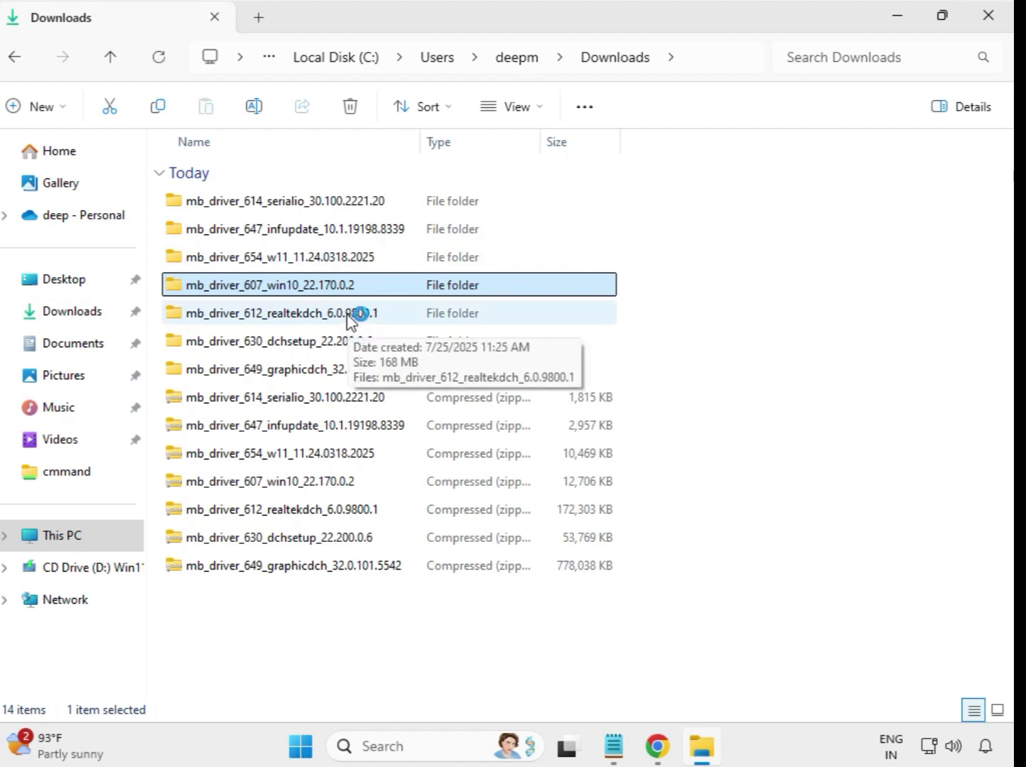
Step: Run the mb_driver_612_realtekdch_6.0.9800.1 installer as administrator, allow it to make changes, and return to the Downloads folder
left_click(348, 320)
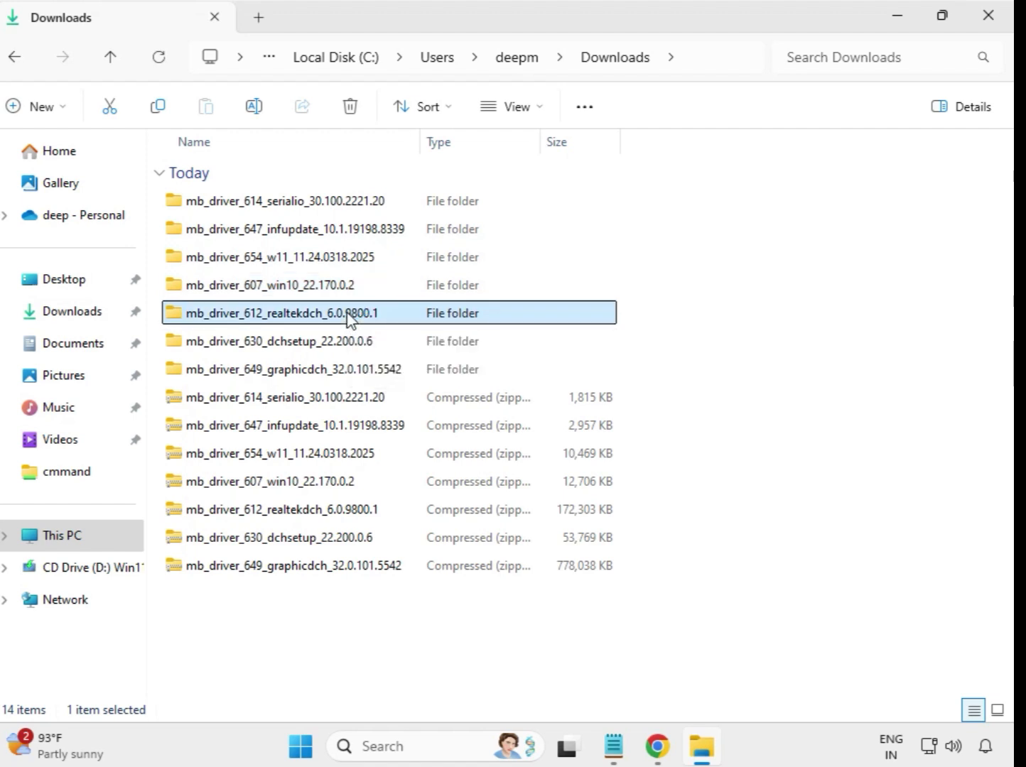
double_click(409, 319)
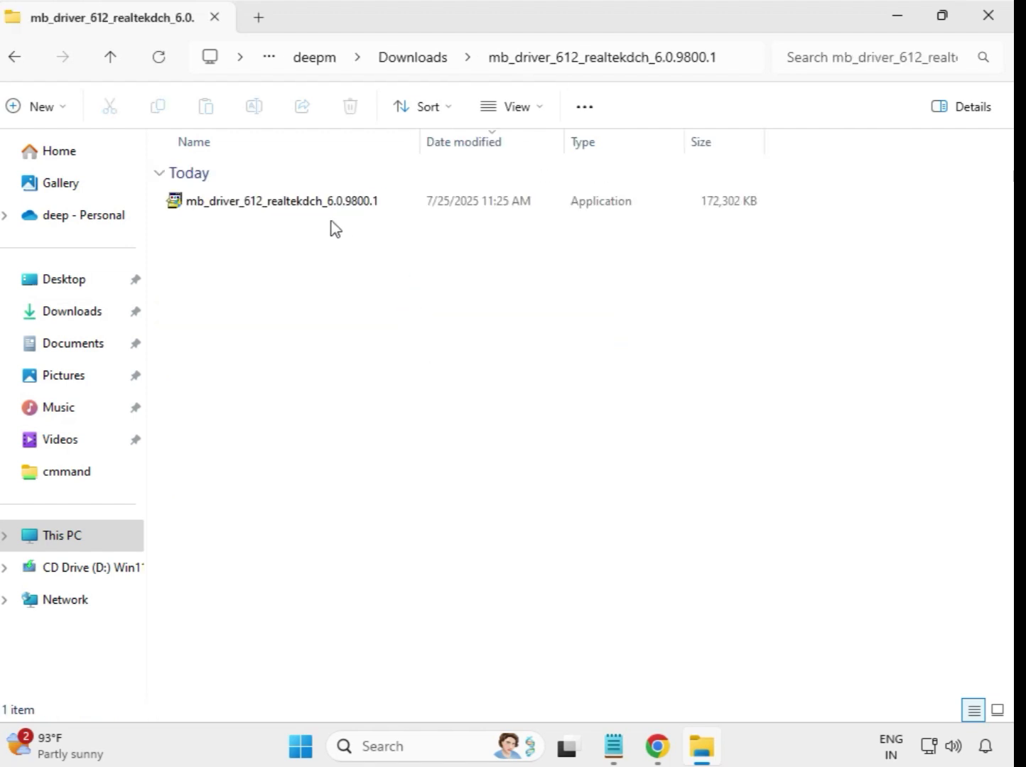
left_click(316, 206)
right_click(317, 207)
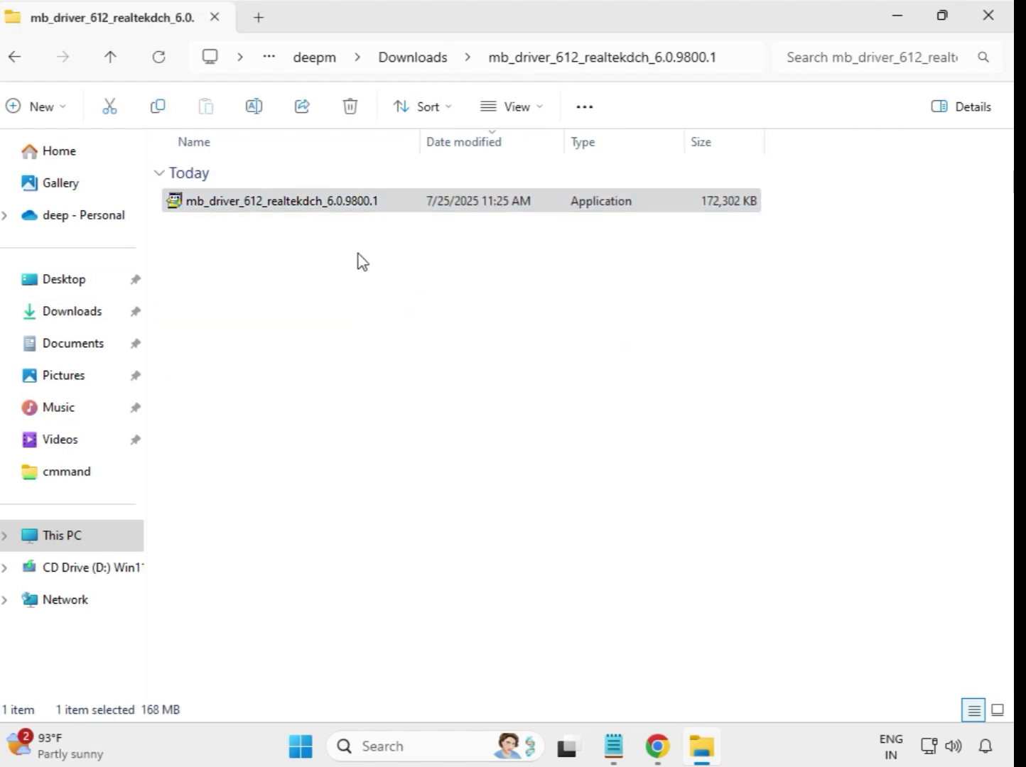
left_click(441, 378)
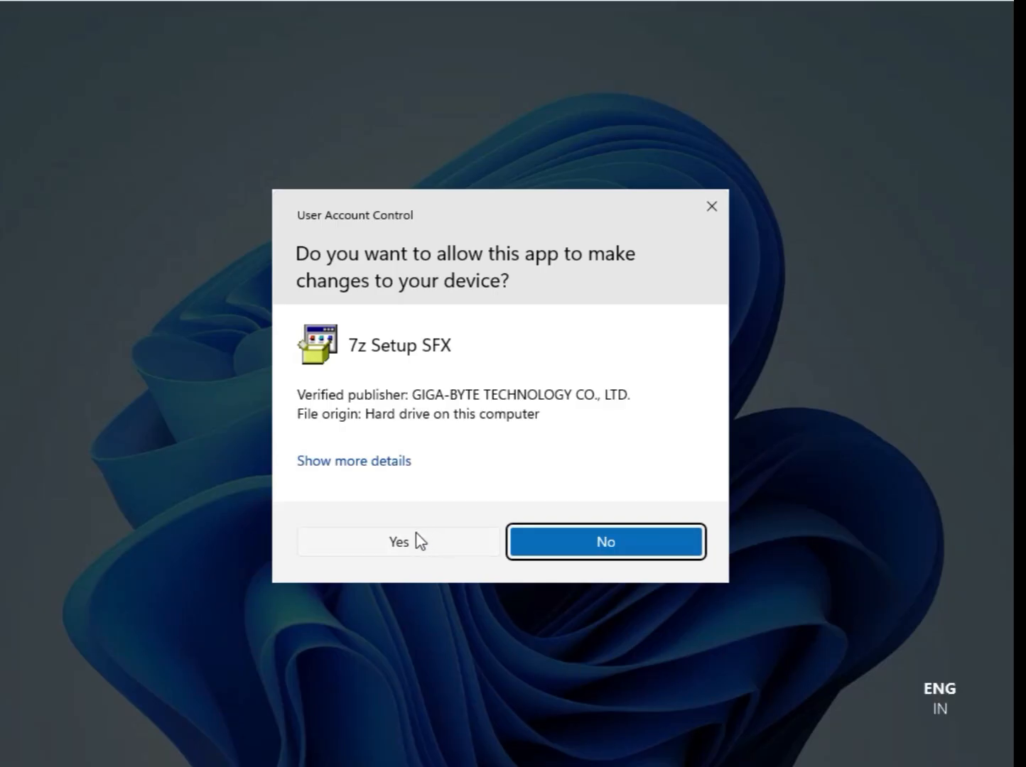
left_click(419, 540)
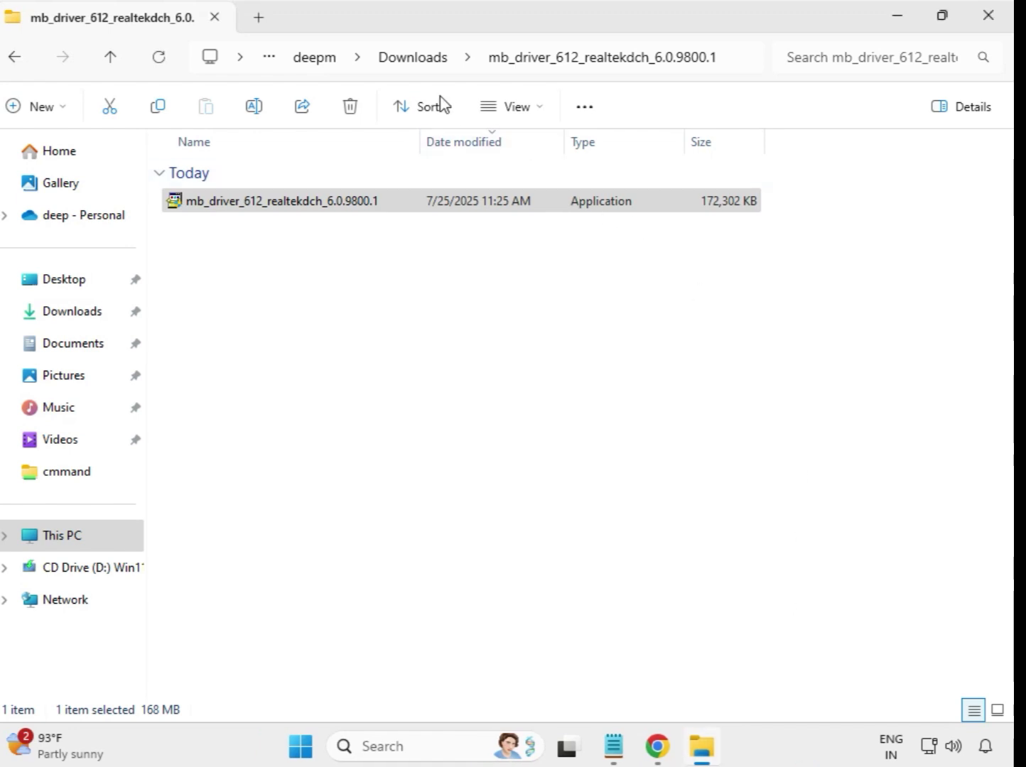
left_click(417, 69)
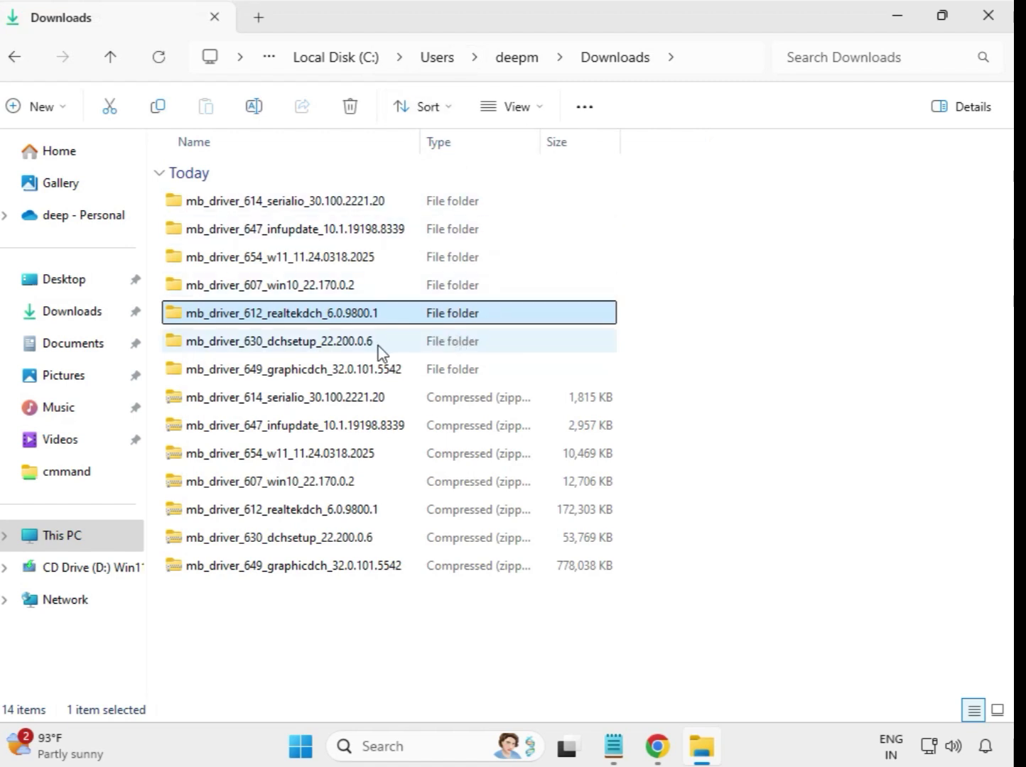
Step: Run the mb_driver_630_dchsetup_22.200.0.6 installer as administrator, allow it to make changes, and return to the Downloads folder
left_click(336, 349)
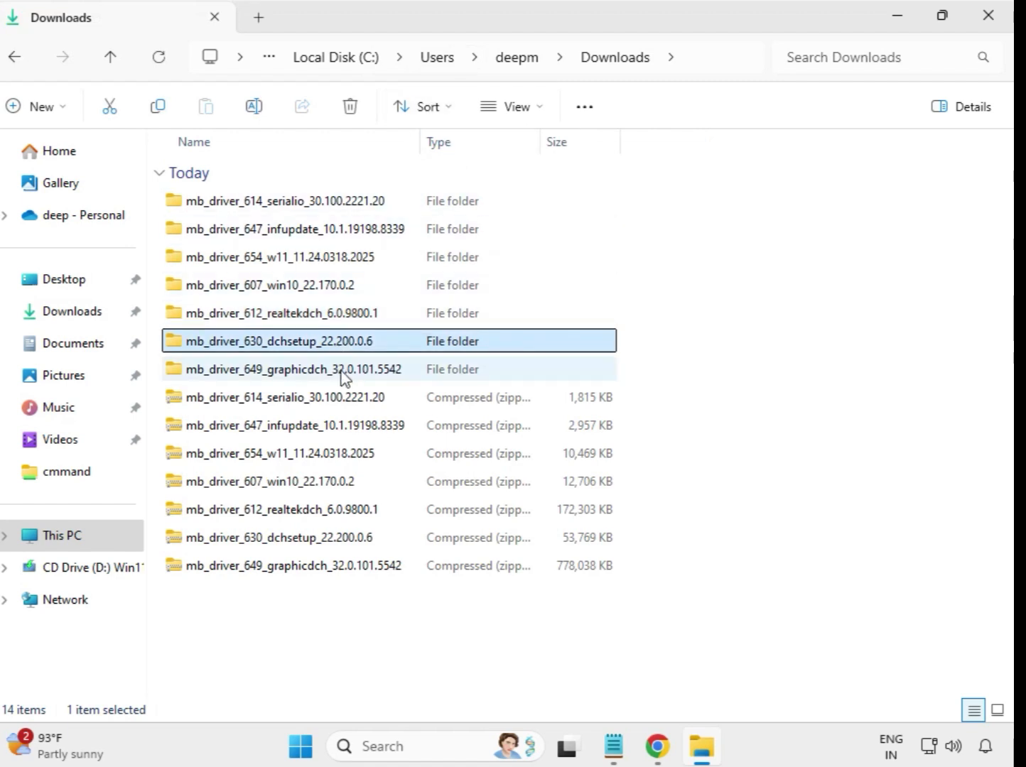
left_click(345, 376)
left_click(343, 352)
double_click(332, 350)
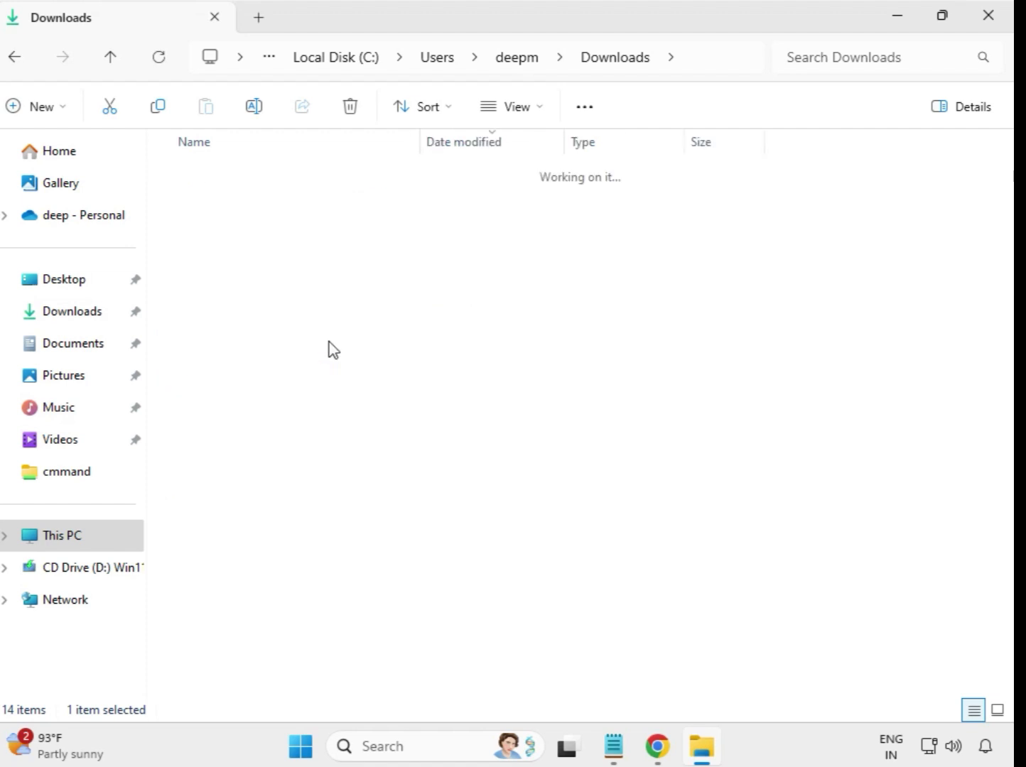
left_click(276, 213)
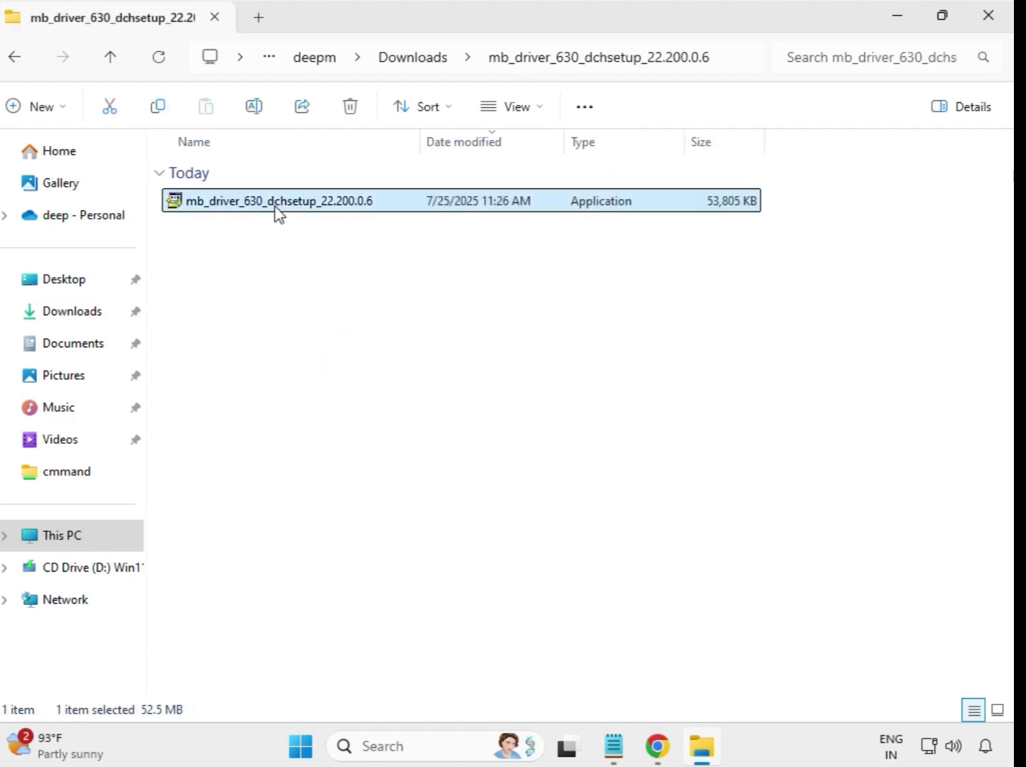
right_click(277, 213)
left_click(387, 369)
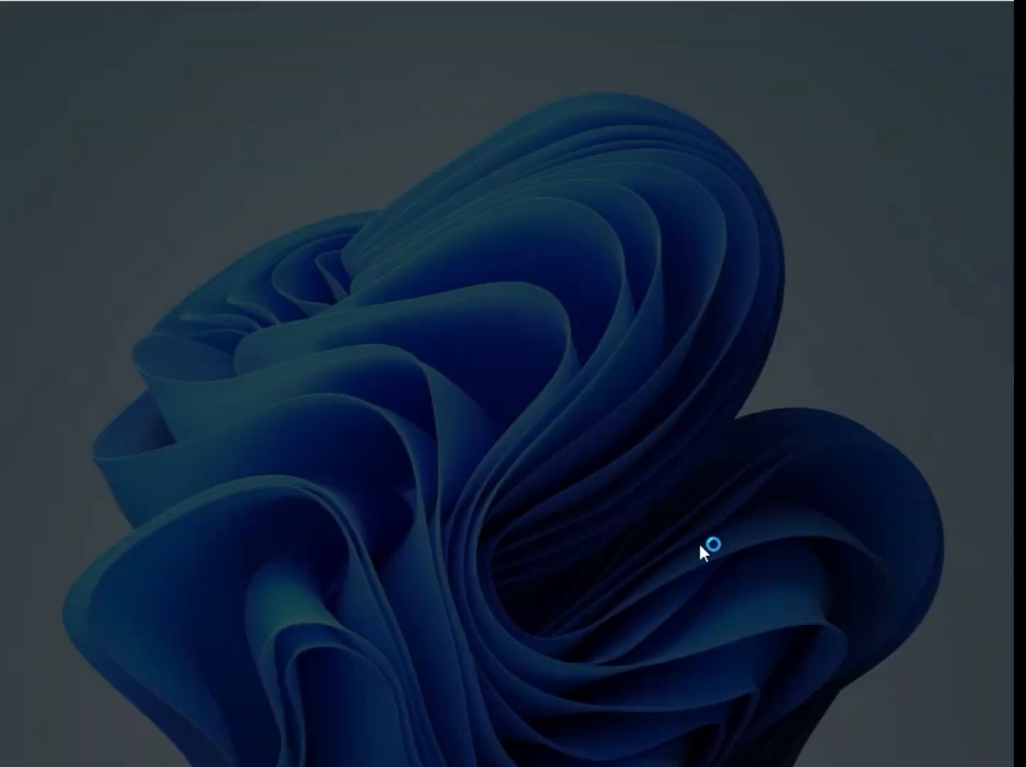
left_click(422, 551)
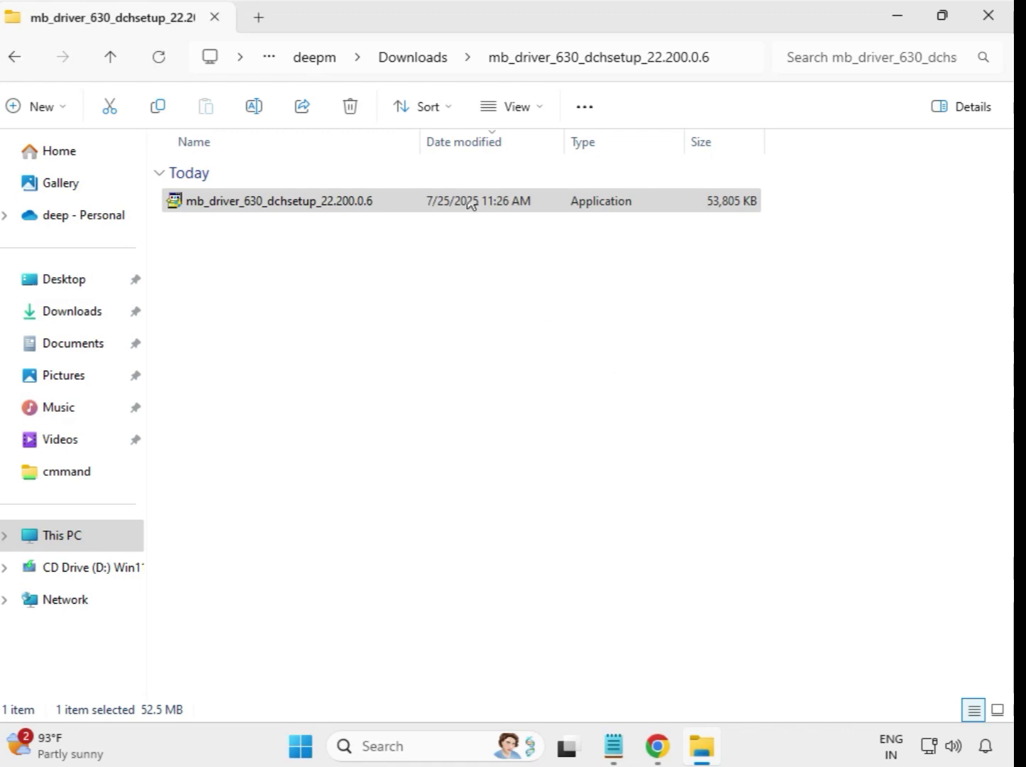
left_click(417, 62)
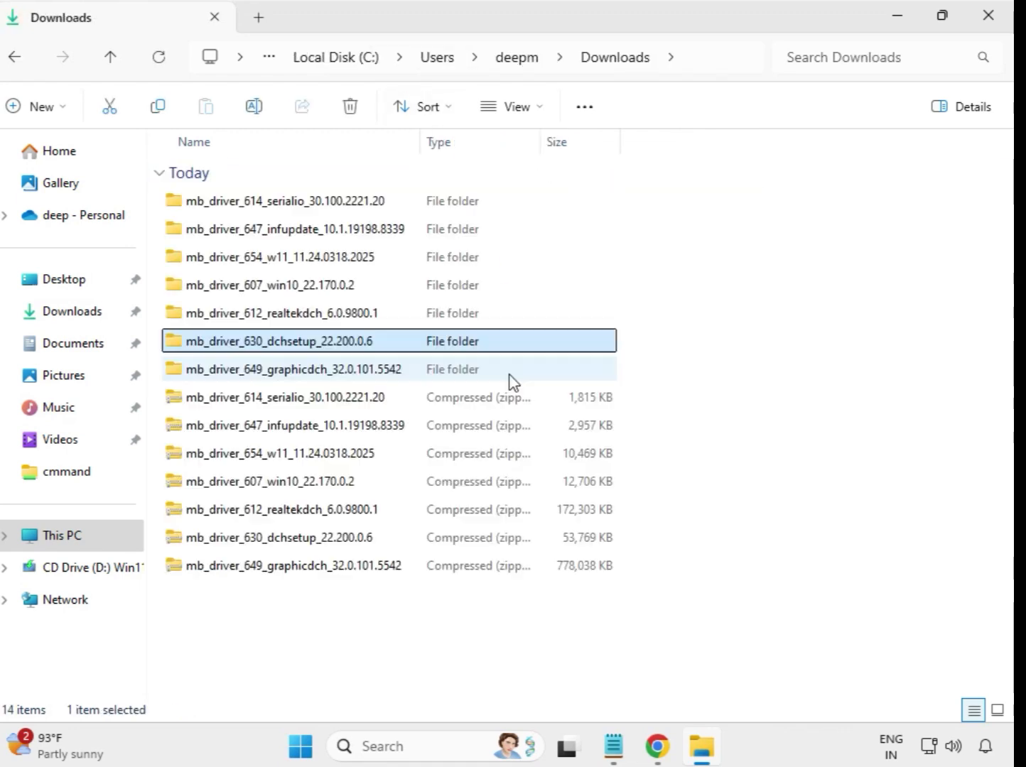
Step: Run the mb_driver_649_graphicdch_32.0.101.5542 installer from its extracted folder as administrator and allow it to make changes
left_click(308, 371)
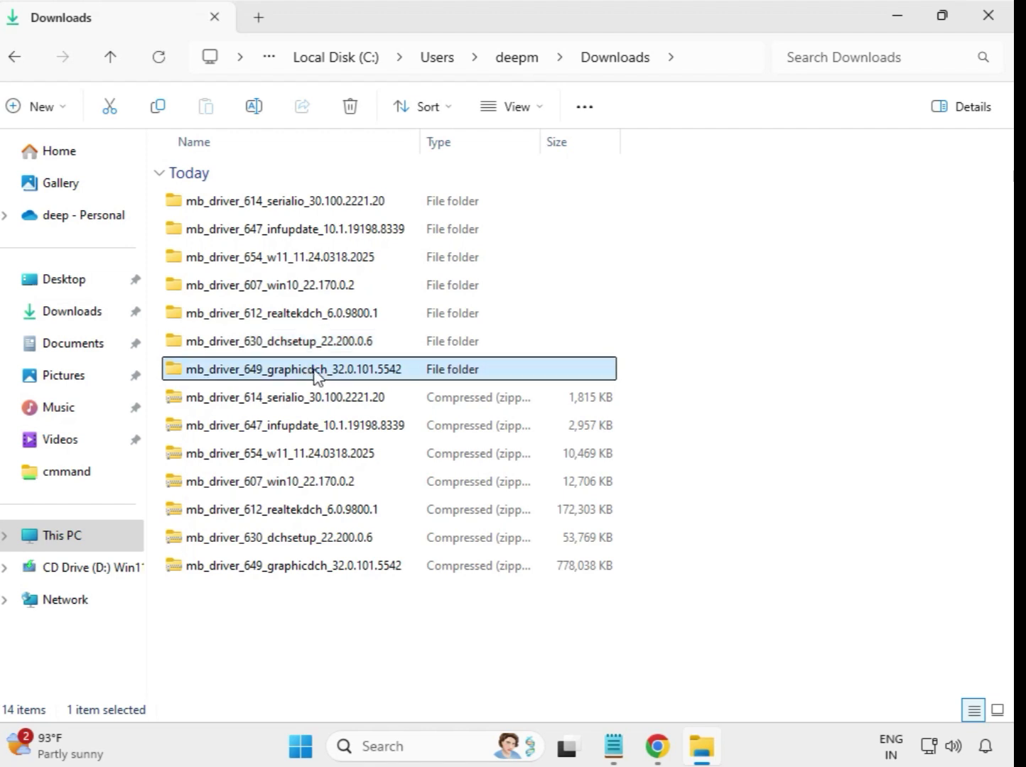
double_click(324, 372)
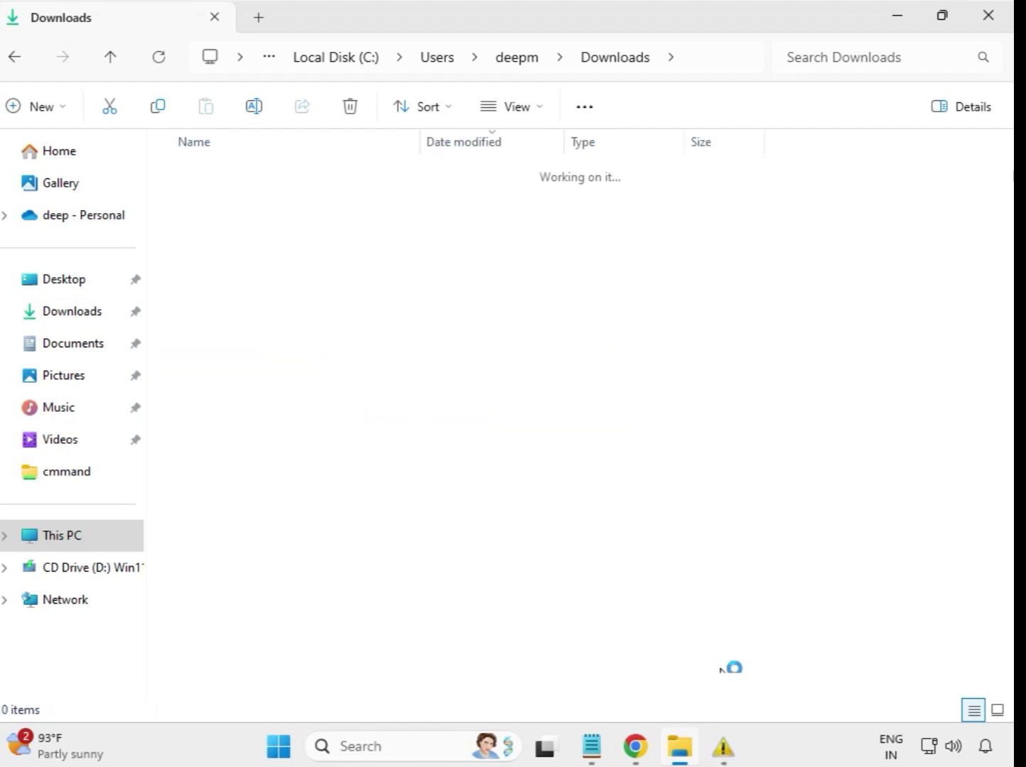
left_click(332, 205)
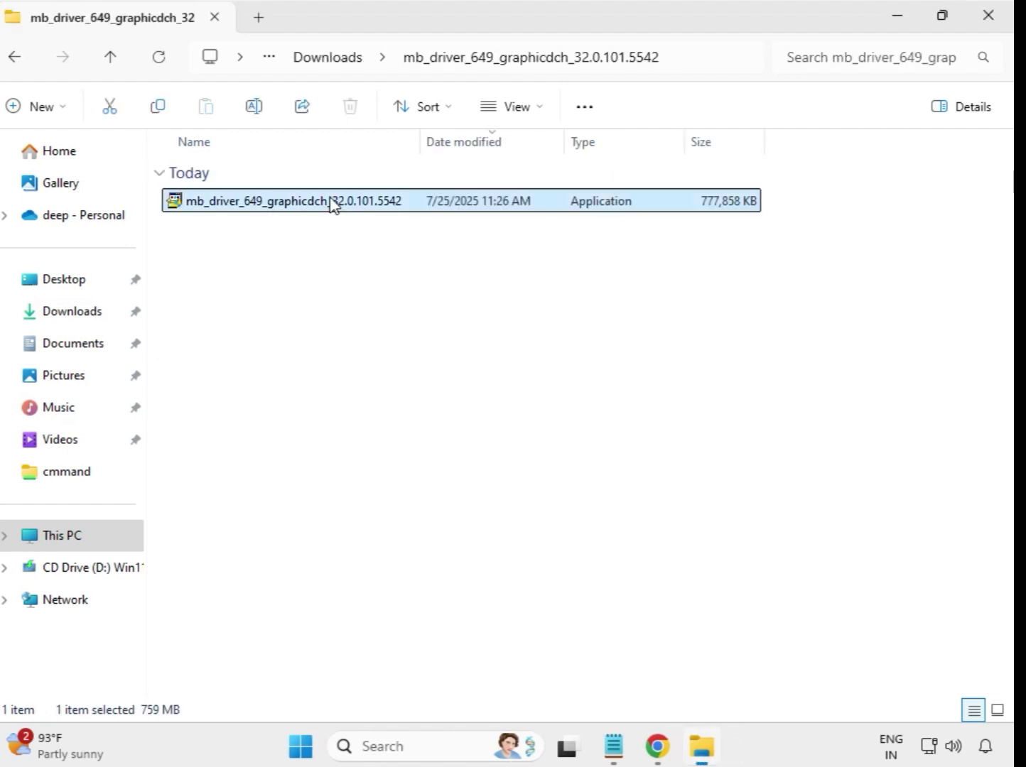
right_click(340, 211)
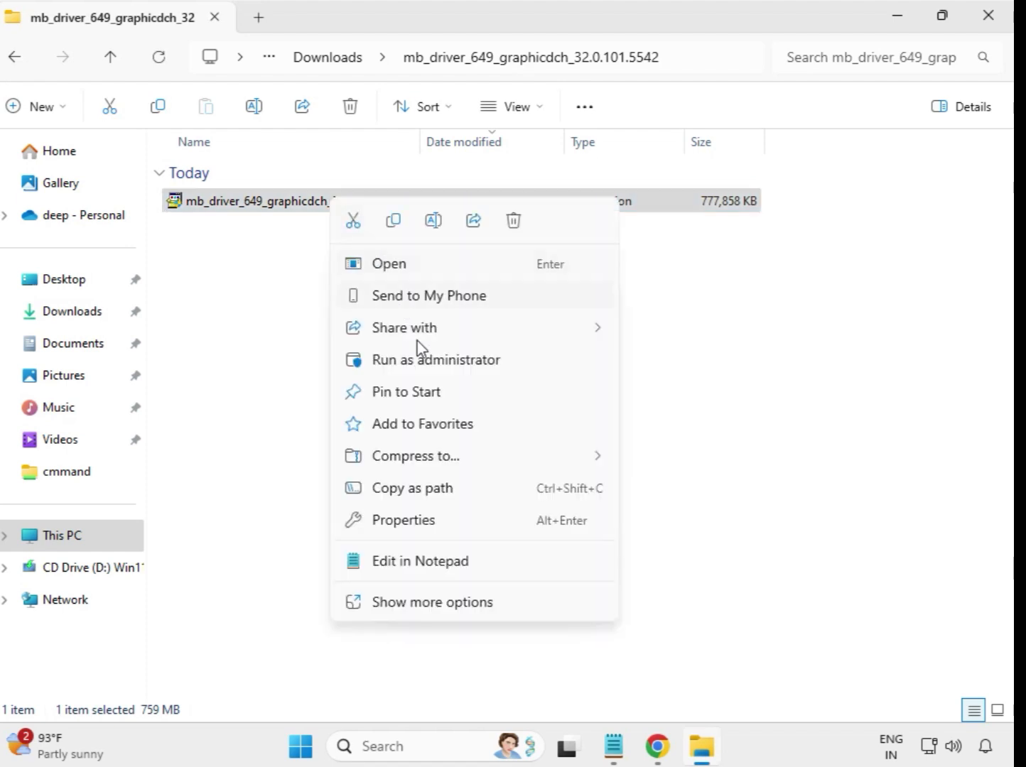
left_click(432, 366)
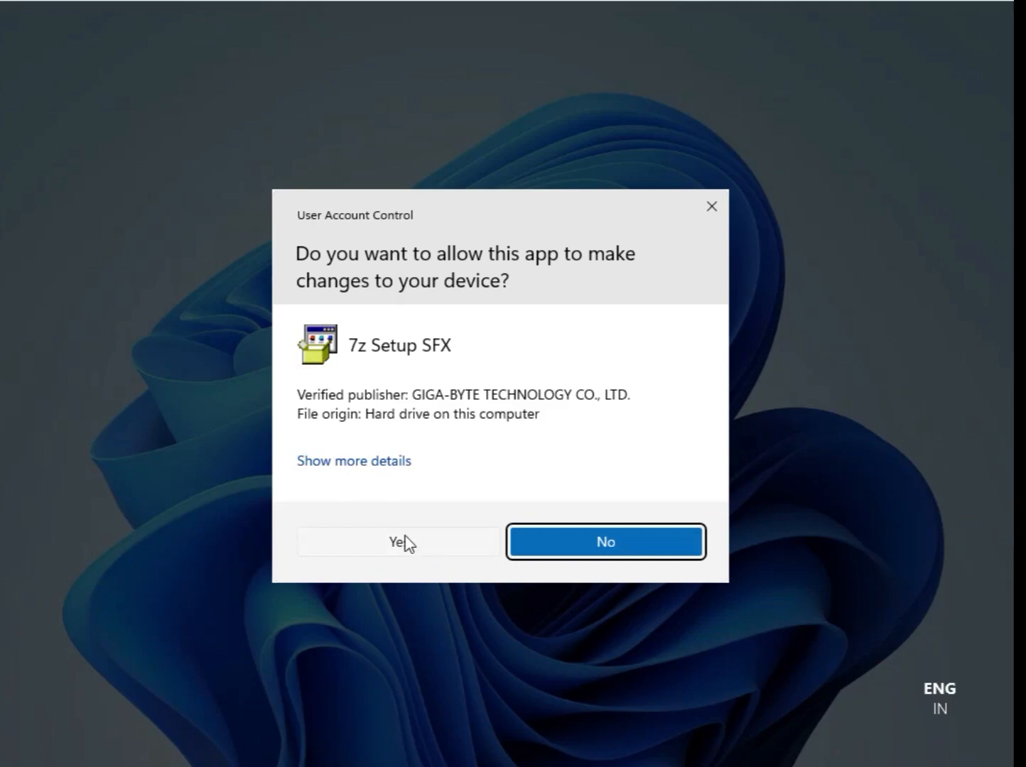
left_click(406, 544)
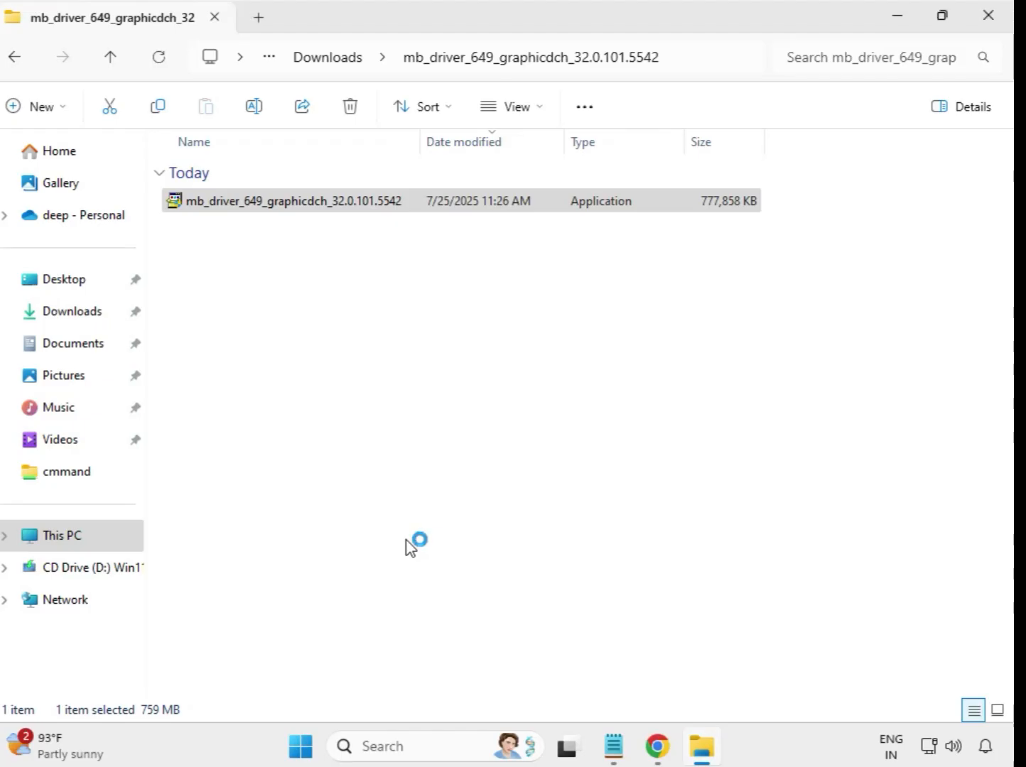